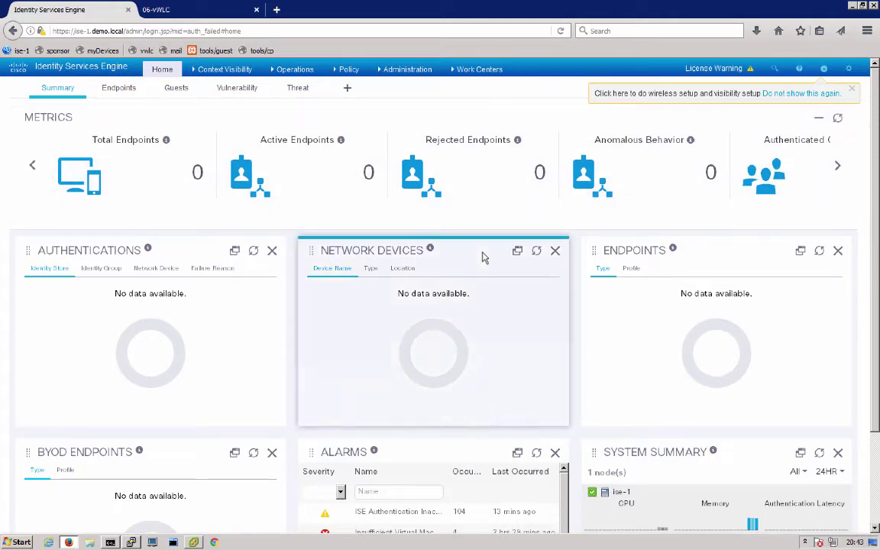
Step: Launch the Wireless Setup (BETA) wizard and begin Sponsored guest access setup
click(823, 69)
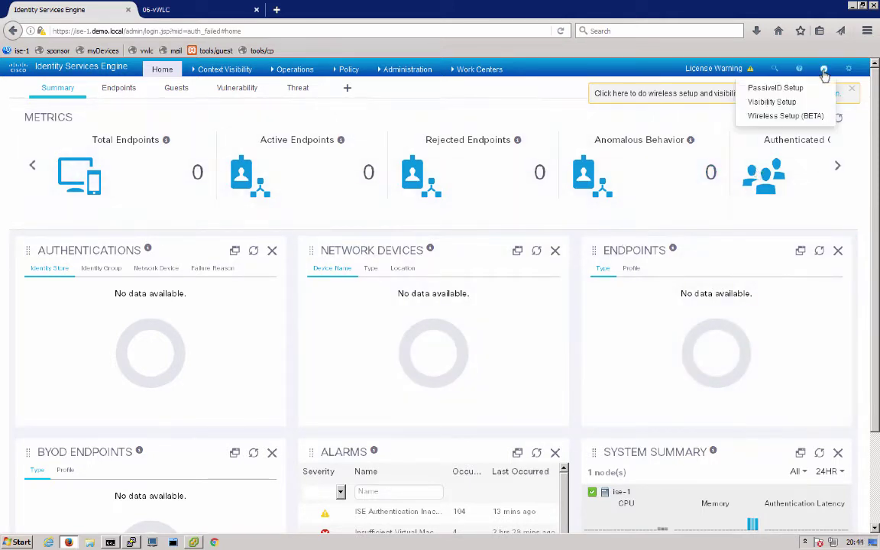
click(811, 119)
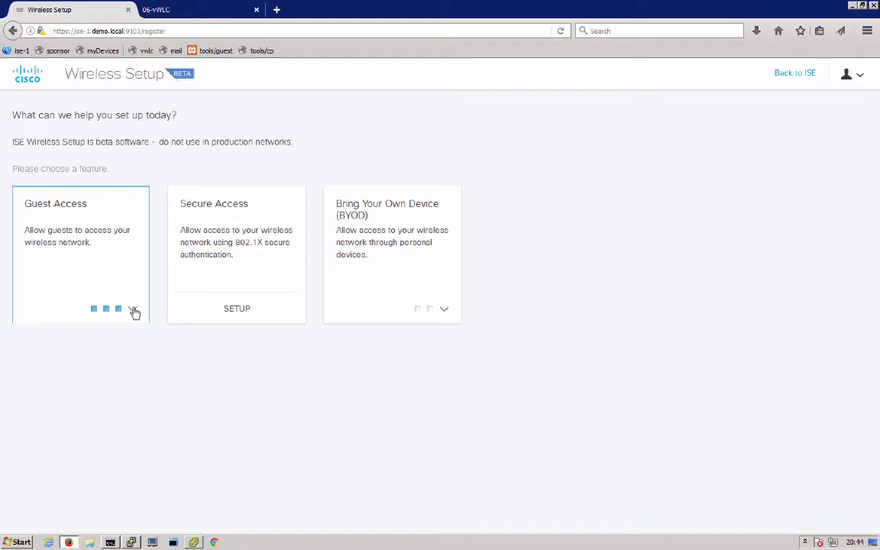
click(132, 310)
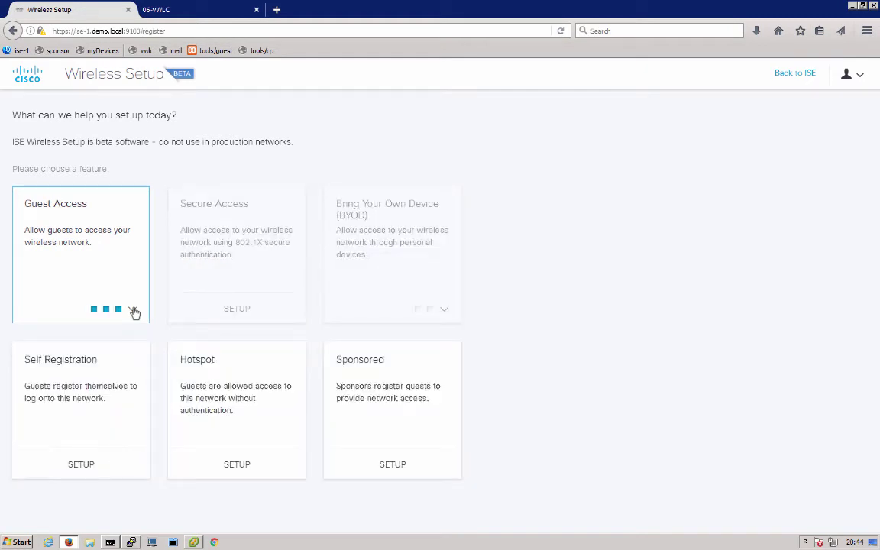
click(391, 465)
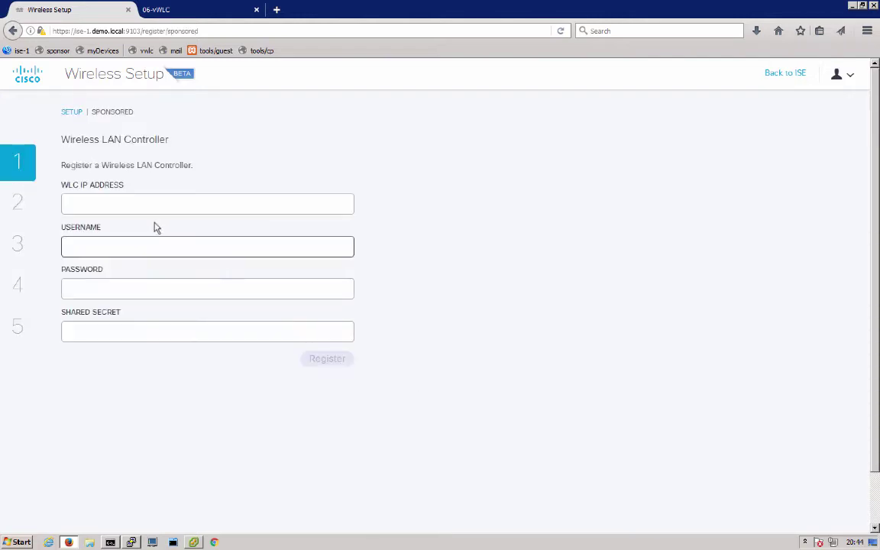
Step: Enter controller IP 10.1.100.41, username admin, the password and shared secret
click(144, 205)
text(10.1.100.41)
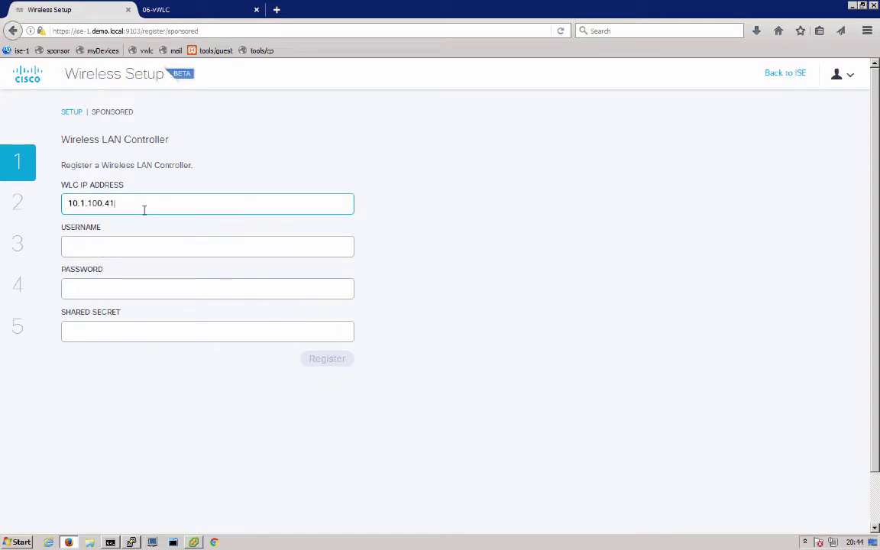
key(Tab)
text(admin)
key(Tab)
text(••••••••••)
key(Tab)
text(••••••••••)
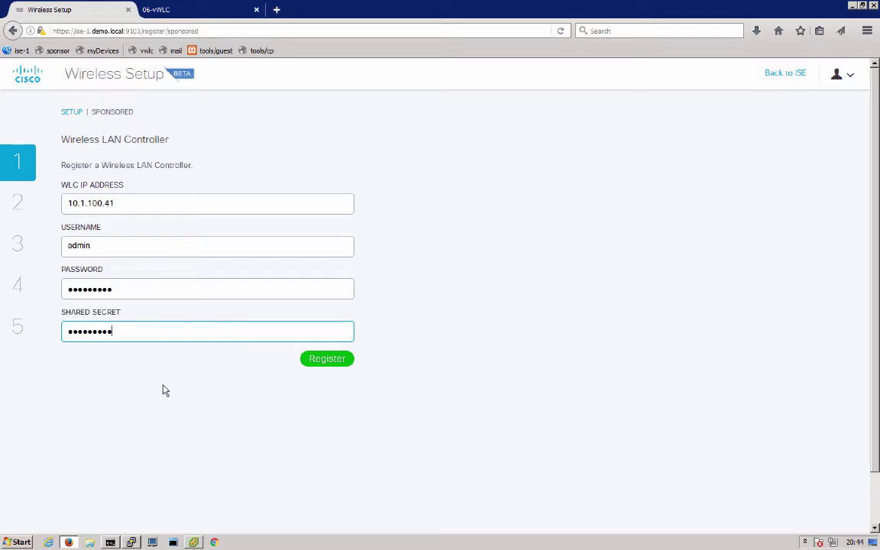
Step: Register the controller and commit it, accepting the warning
click(321, 360)
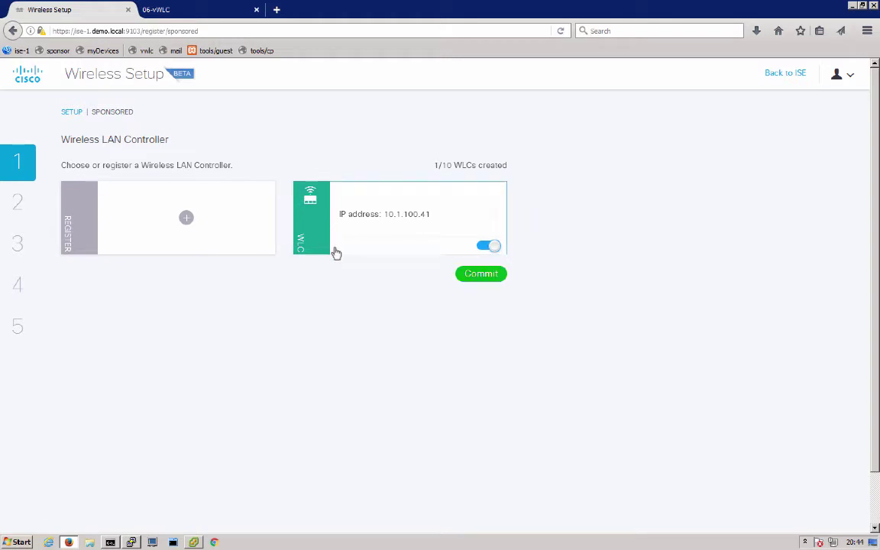
click(478, 282)
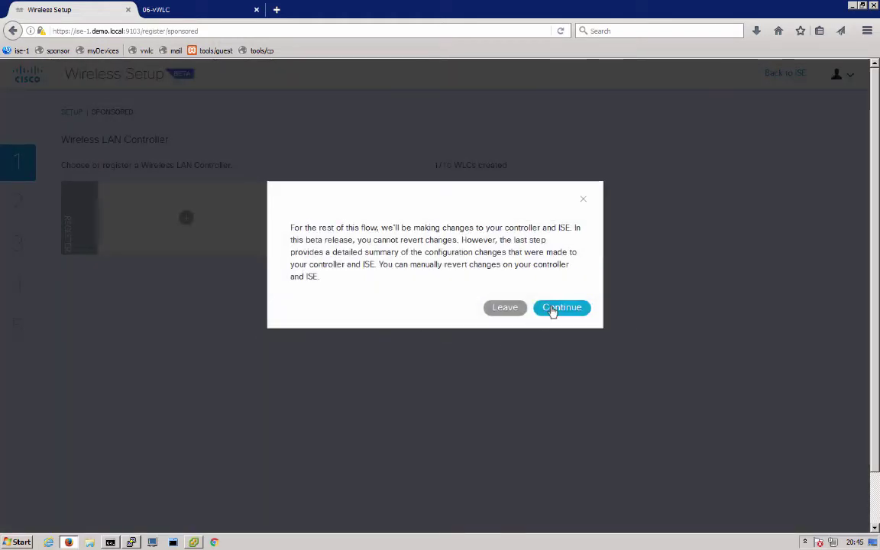
click(552, 309)
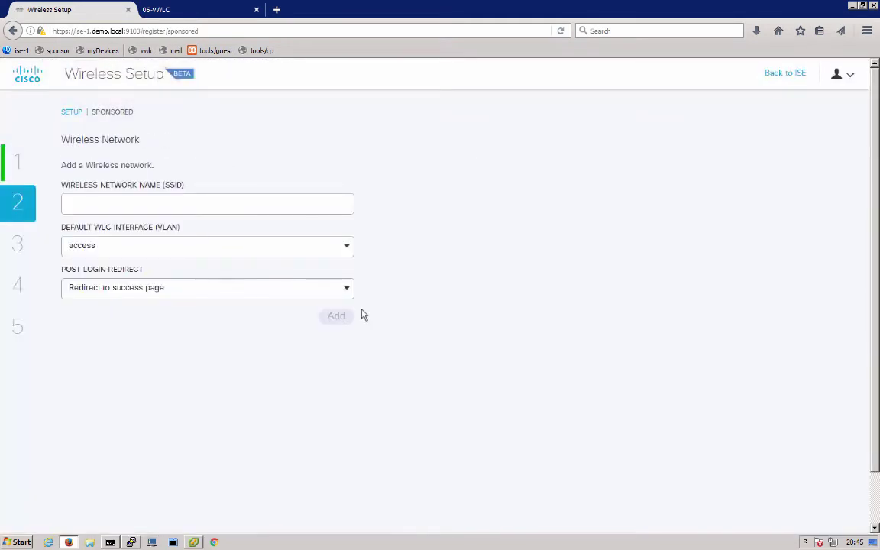
Step: Add the mysponsor wireless network on the guest VLAN and commit it
click(194, 206)
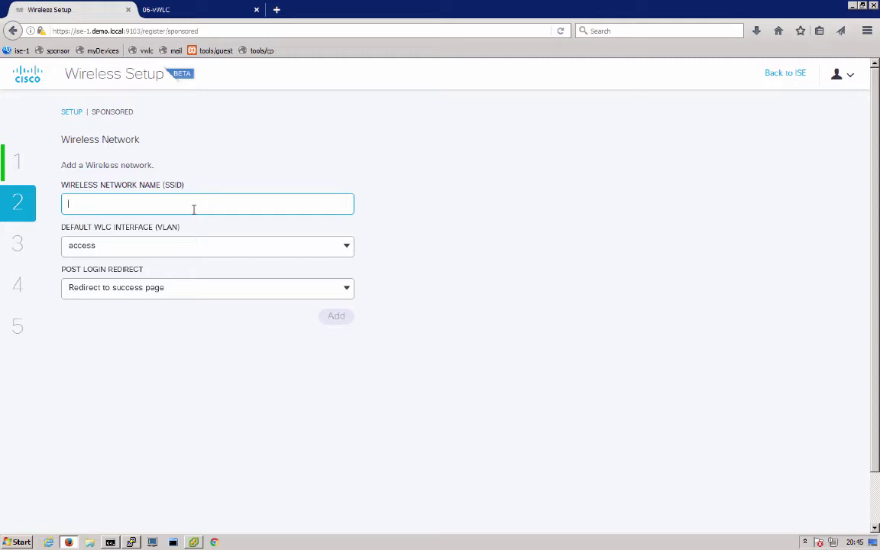
text(mysponsor)
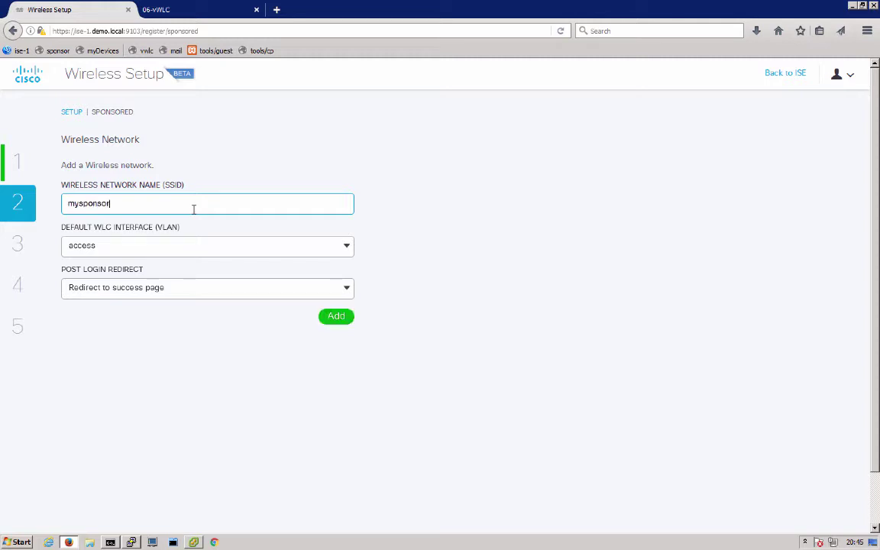
click(121, 246)
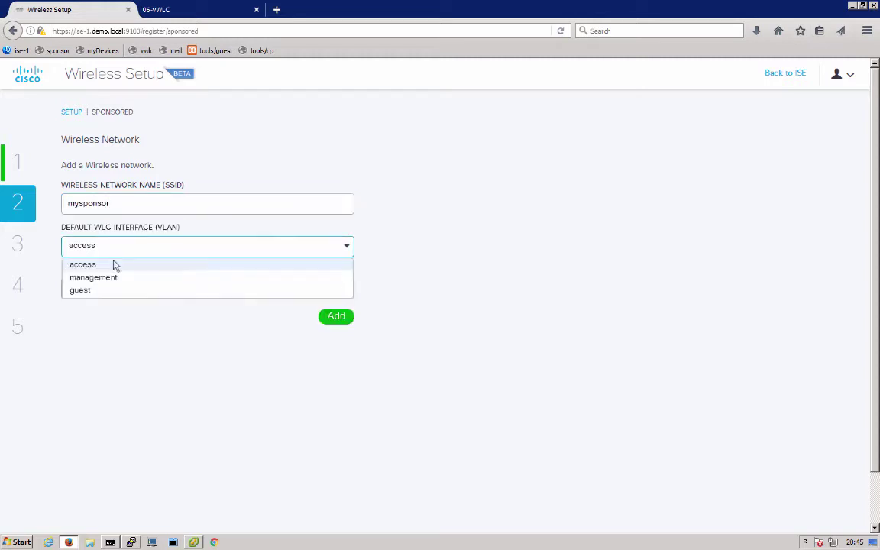
click(101, 288)
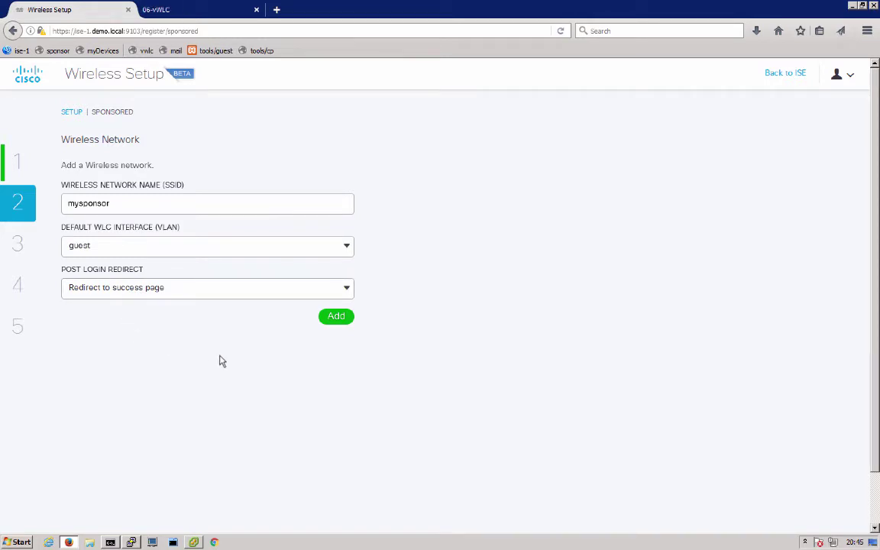
click(336, 318)
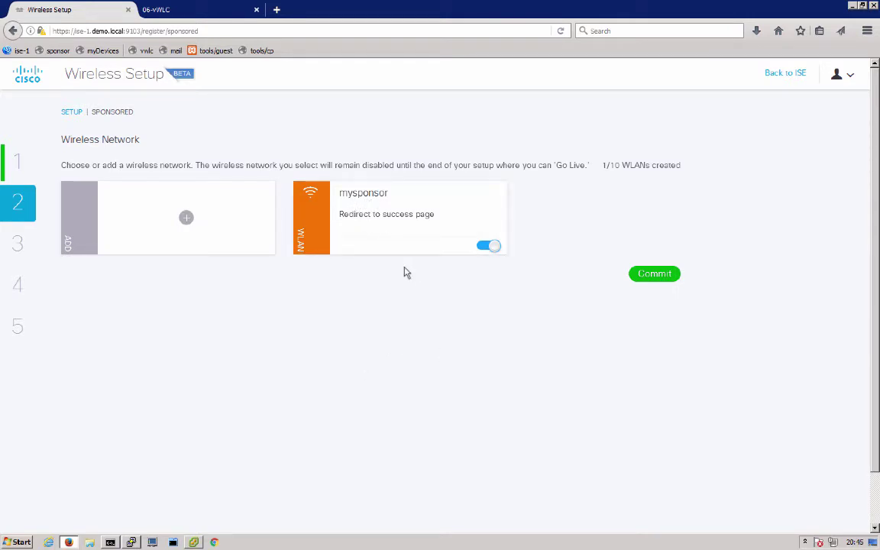
click(646, 277)
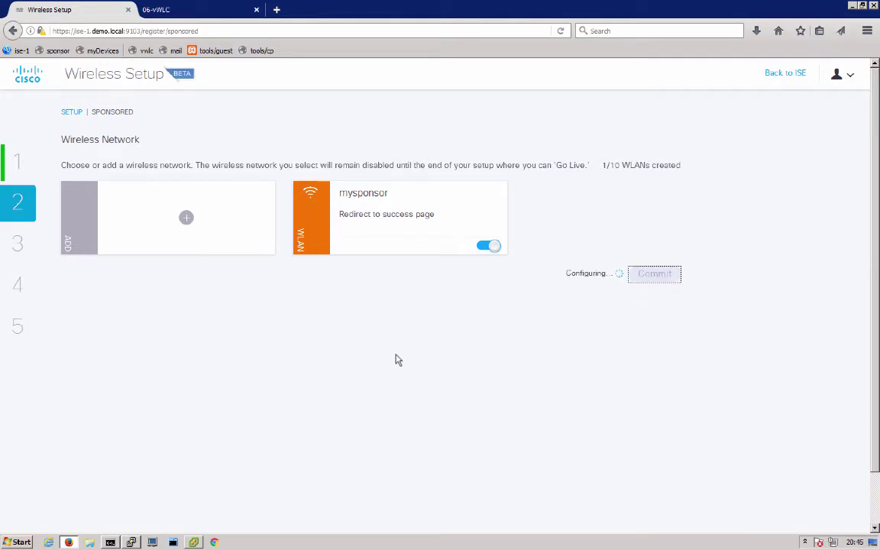
click(165, 204)
Step: Join the demo.local domain using the Administrator account and its password
text(demo.local)
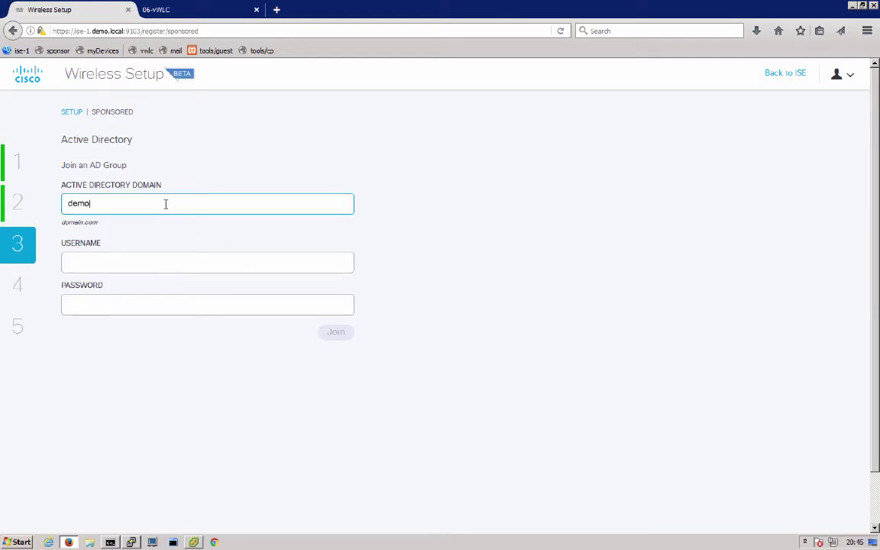
click(119, 259)
text(Admin)
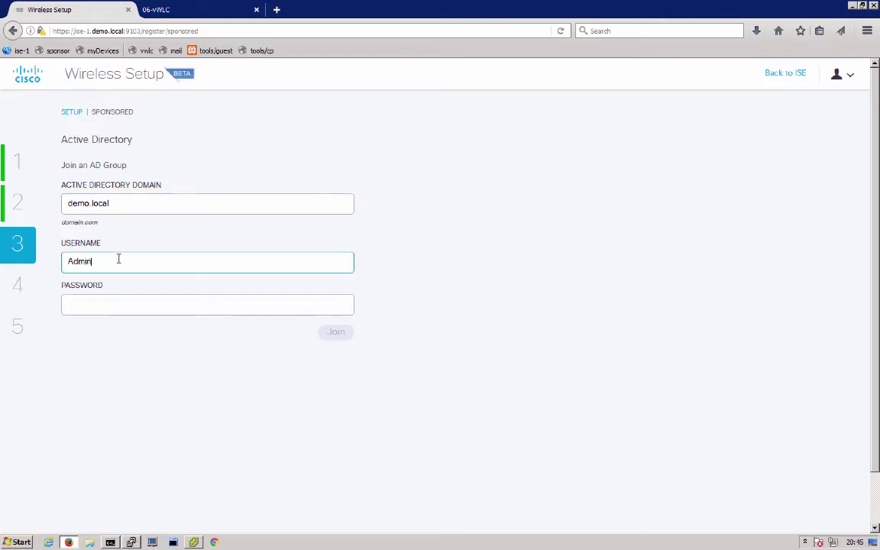
text(istrator)
key(Tab)
text(*********)
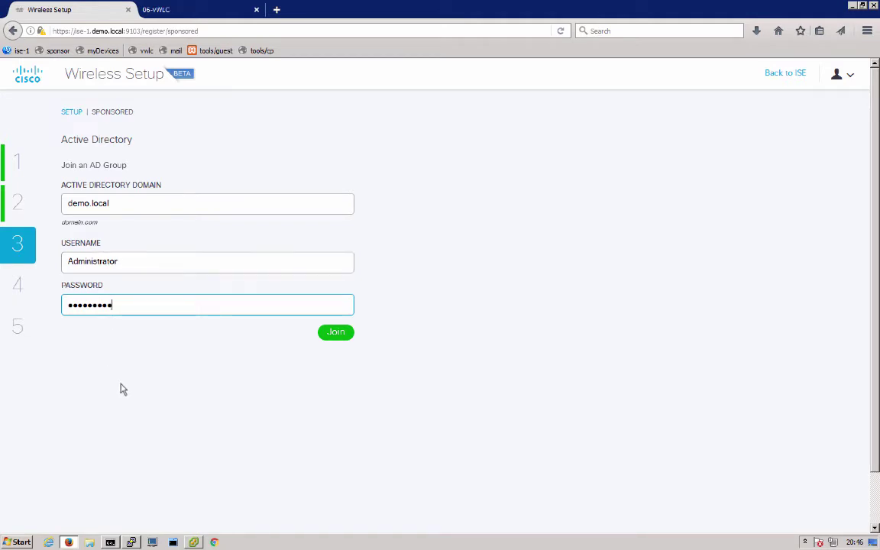
click(336, 333)
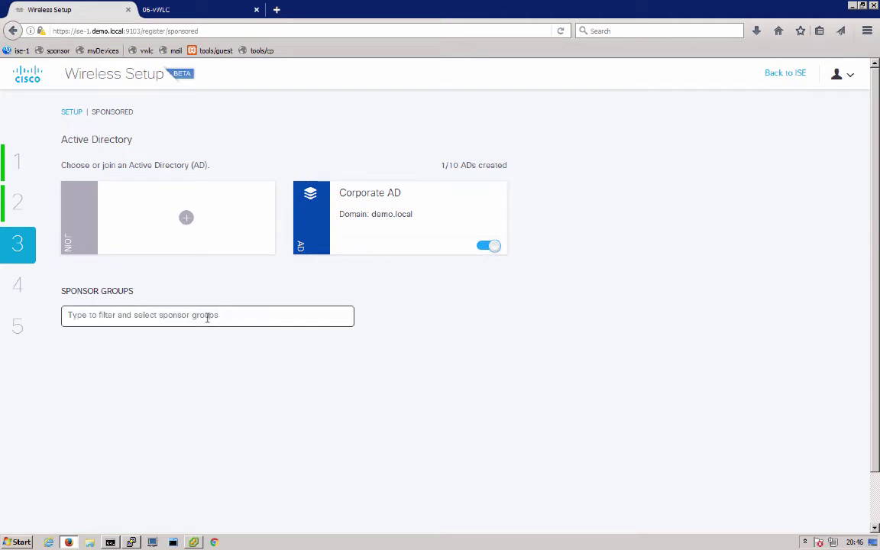
Step: Add the employees group as the sponsor group and commit the settings
click(207, 318)
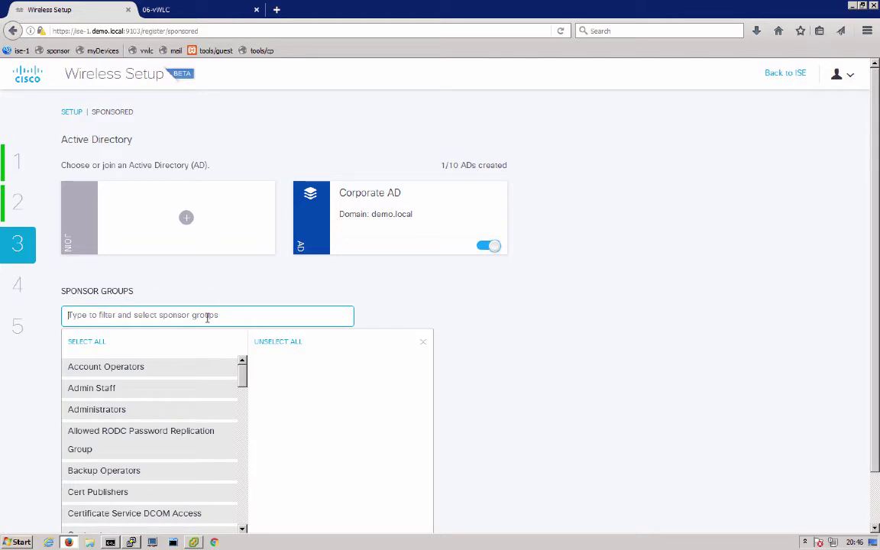
text(emplo)
key(BackSpace)
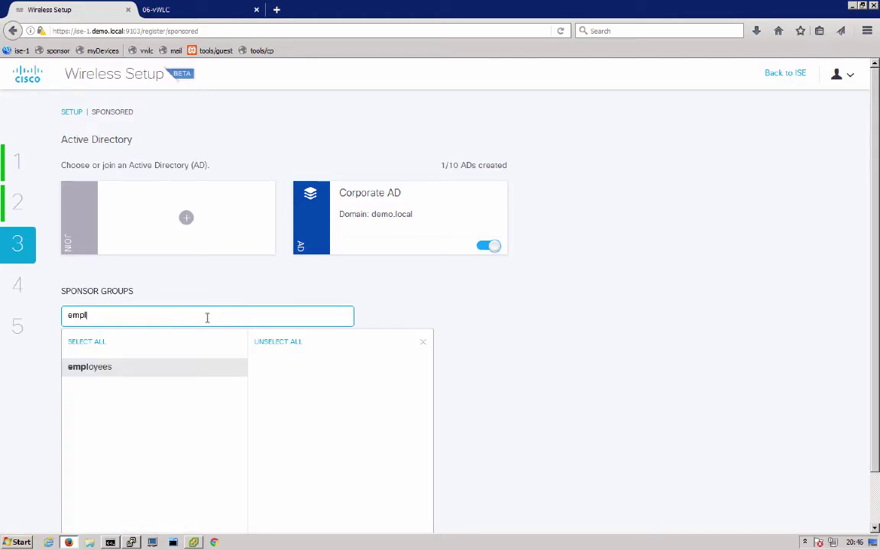
text(o)
click(119, 368)
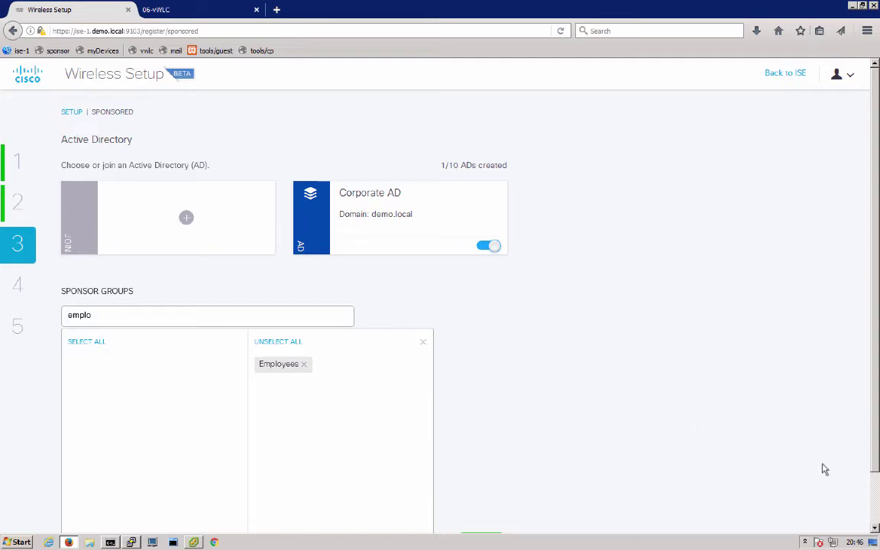
scroll(874, 494, down, 2)
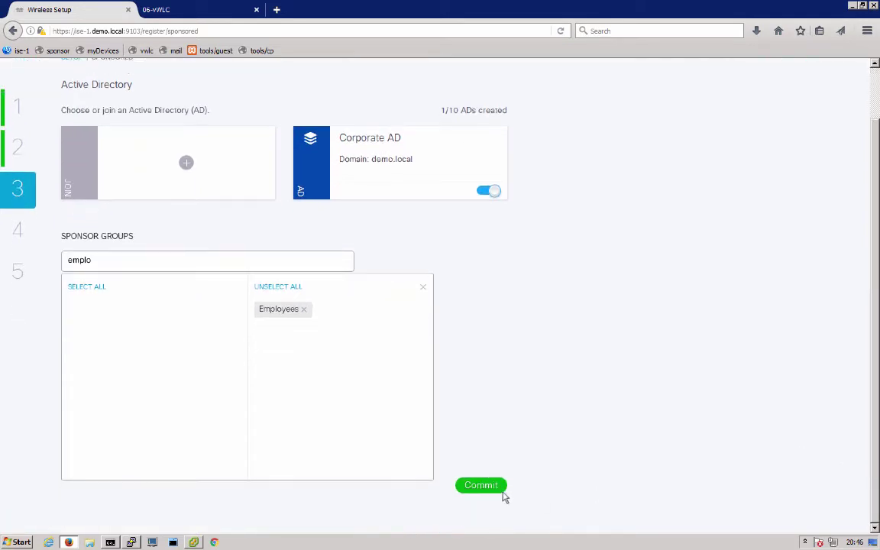
click(483, 486)
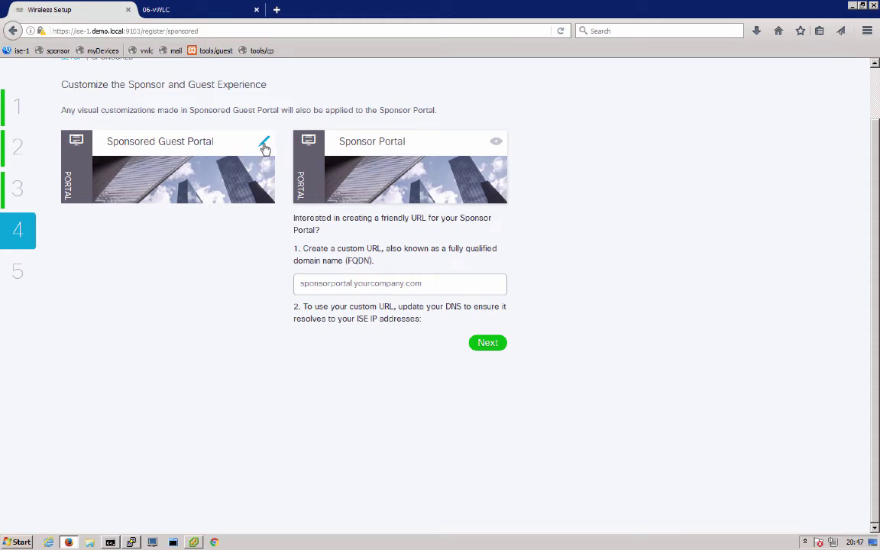
Step: Open the Sponsored Guest Portal editor and browse its colour, language/font and page content settings
click(264, 146)
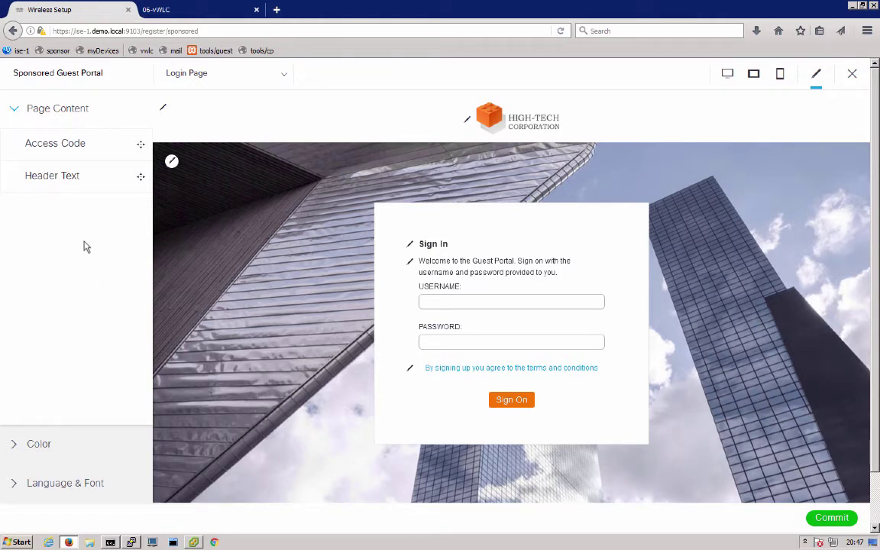
click(39, 444)
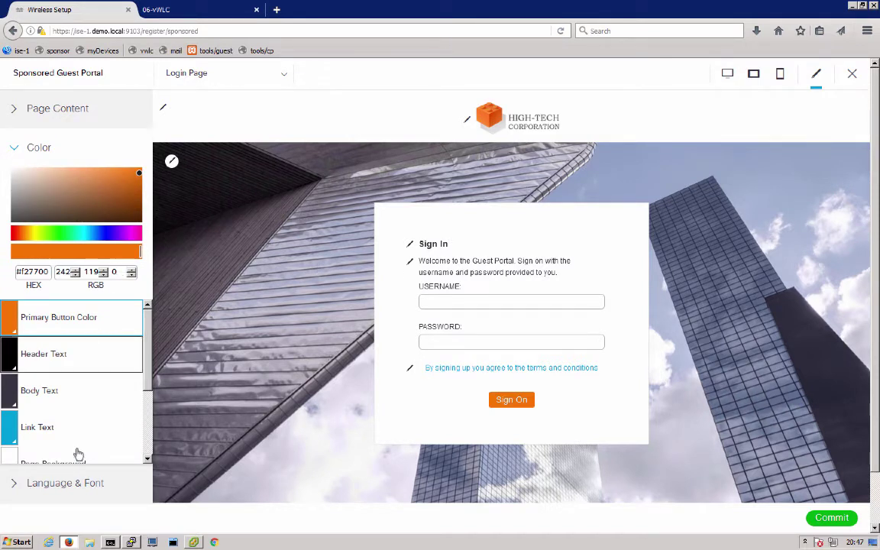
click(66, 487)
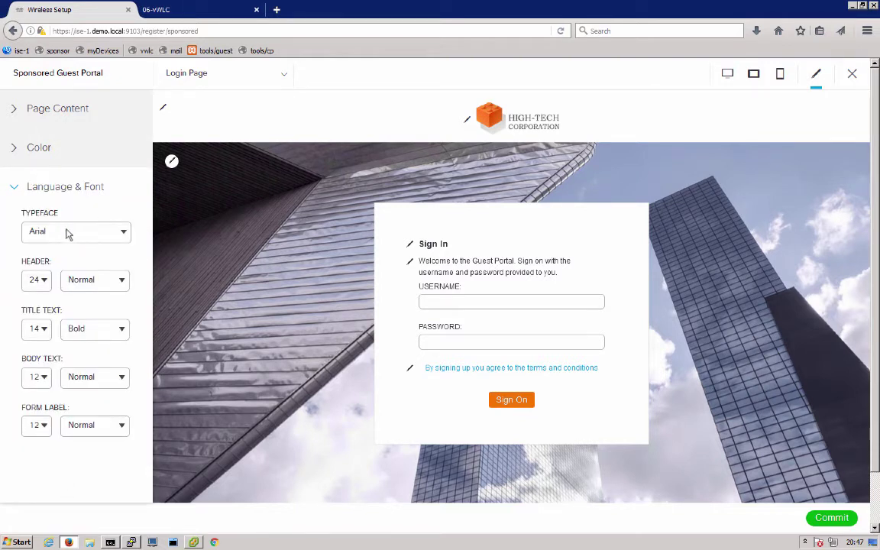
click(67, 107)
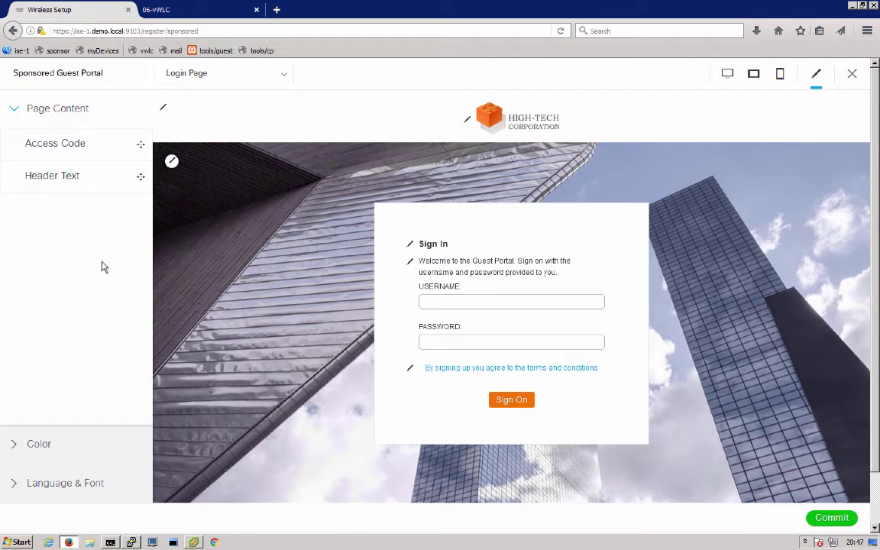
Step: Switch the portal preview to the Success Page
click(195, 82)
click(180, 92)
click(193, 85)
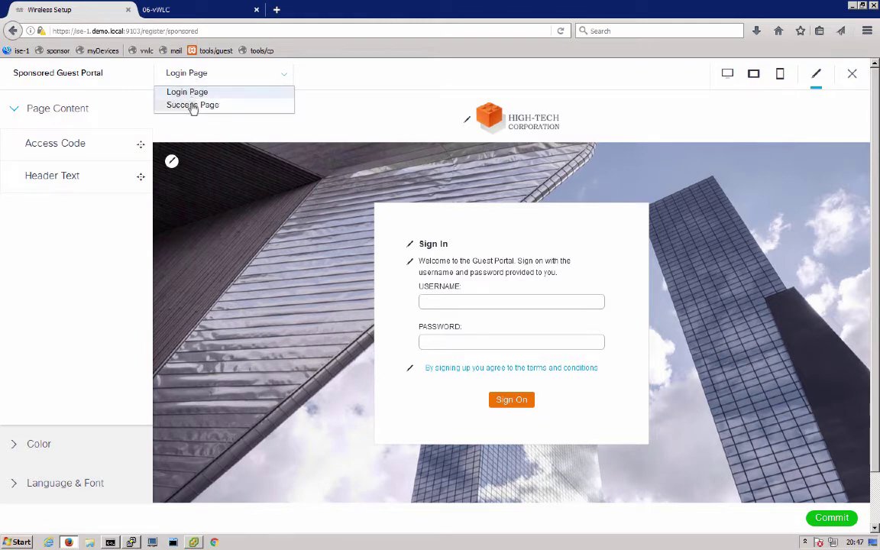
click(191, 105)
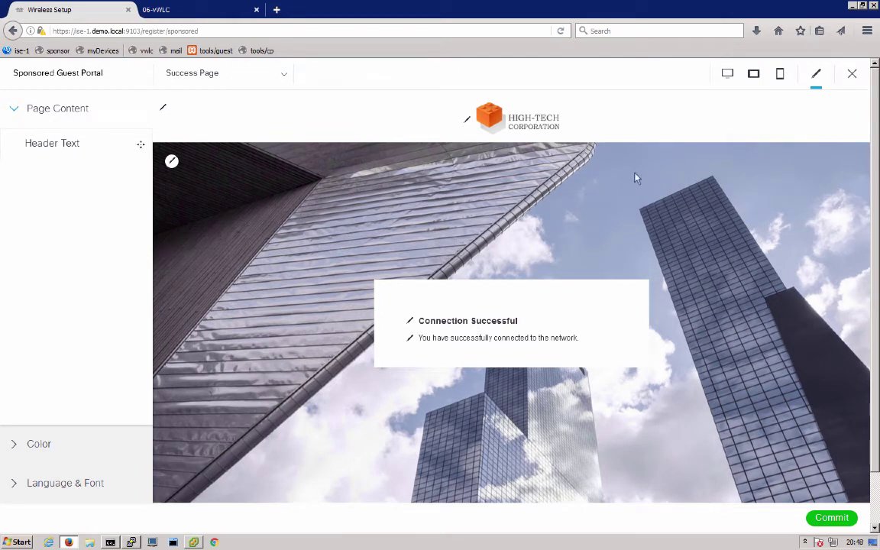
Step: Preview the sign-in page at desktop, tablet and phone sizes, then open the page editor
click(729, 75)
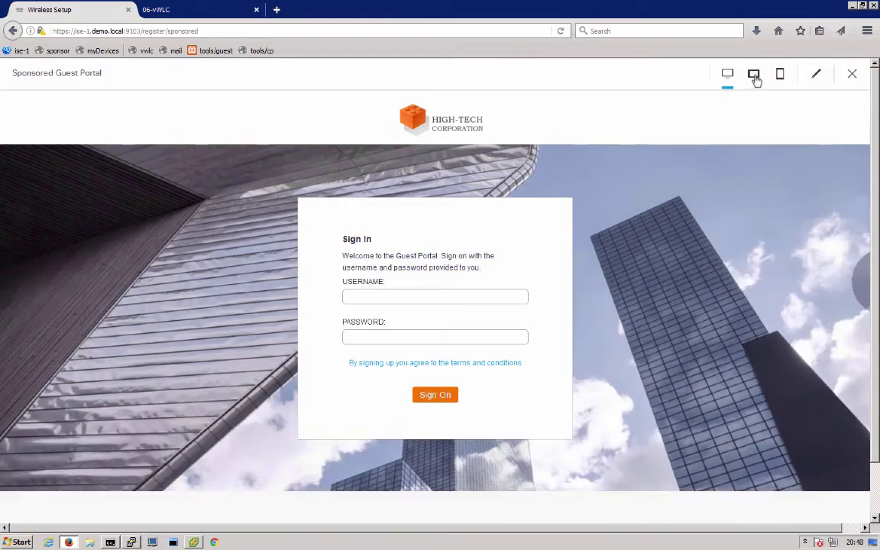
click(754, 75)
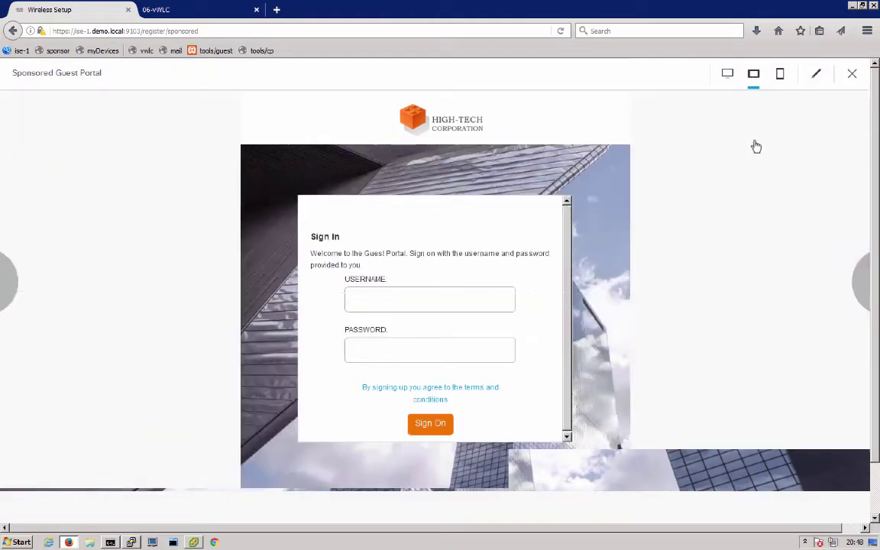
click(779, 75)
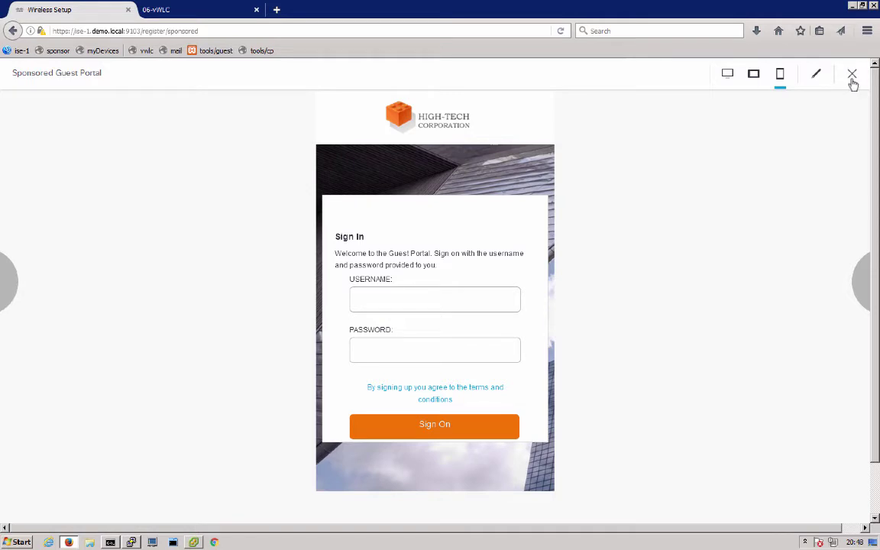
click(816, 75)
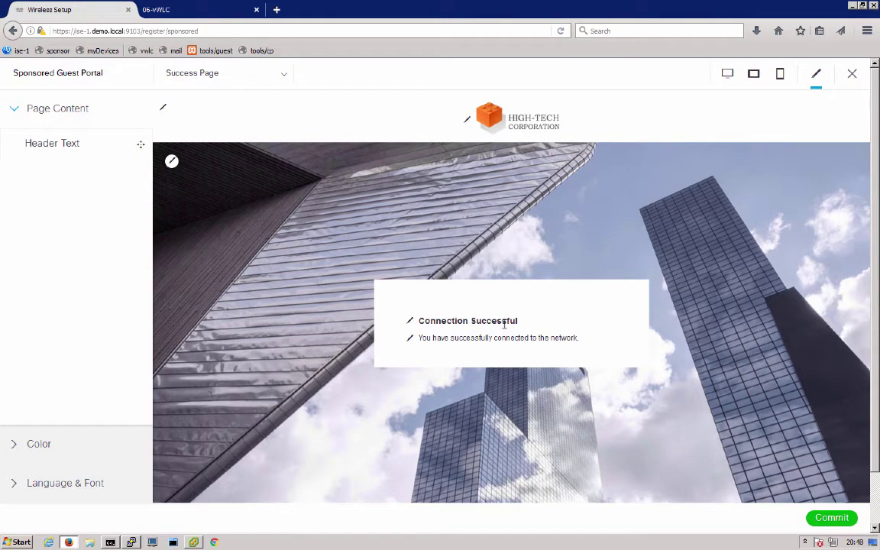
Step: Commit the Sponsored Guest Portal customizations
click(831, 518)
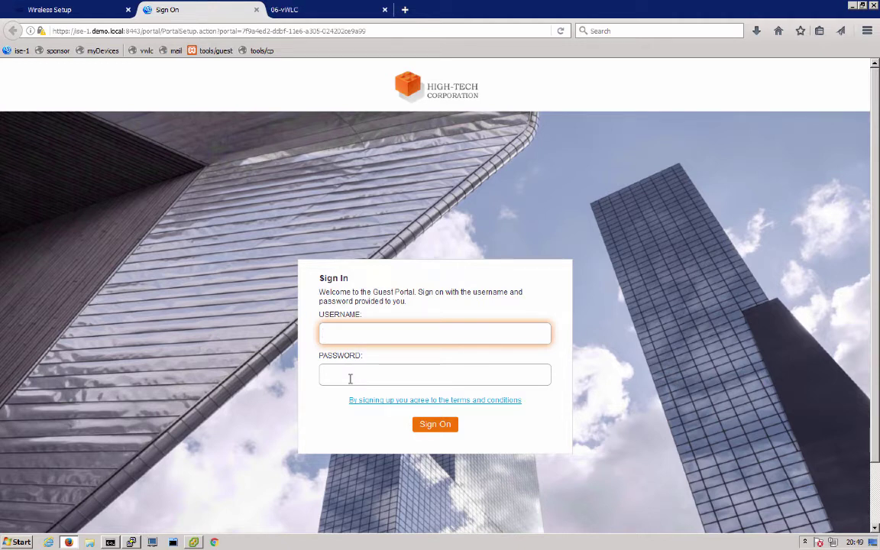
Step: Close the Sign On tab, sign in to the Sponsor Portal and accept the AUP
click(256, 9)
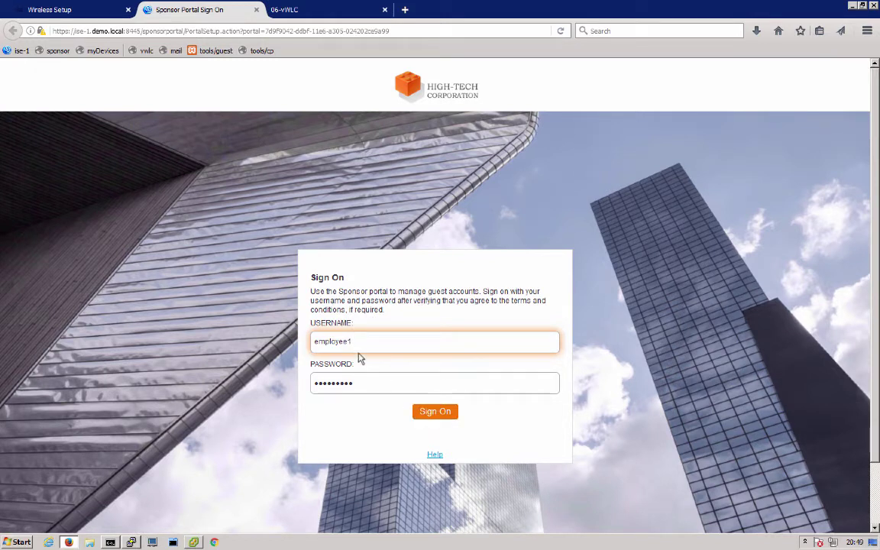
click(431, 412)
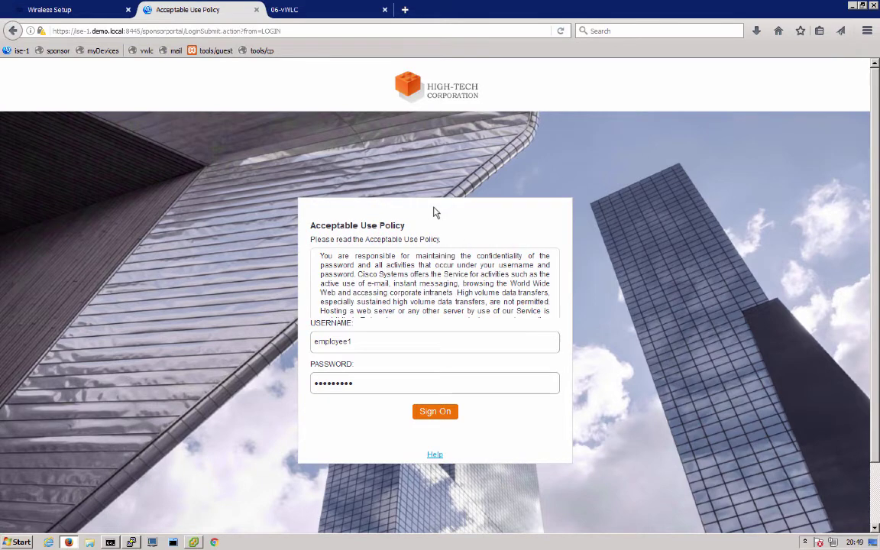
click(412, 463)
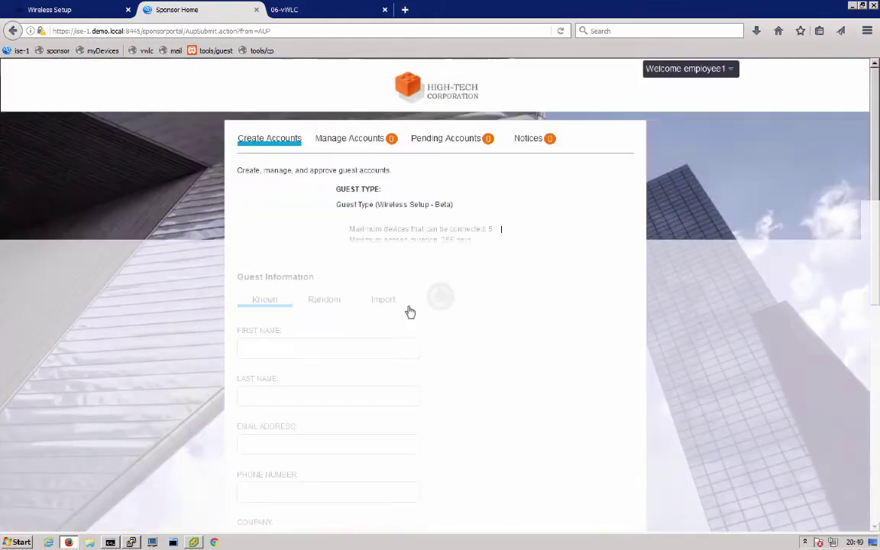
Step: Fill in the guest's first and last name and create the guest account
click(336, 342)
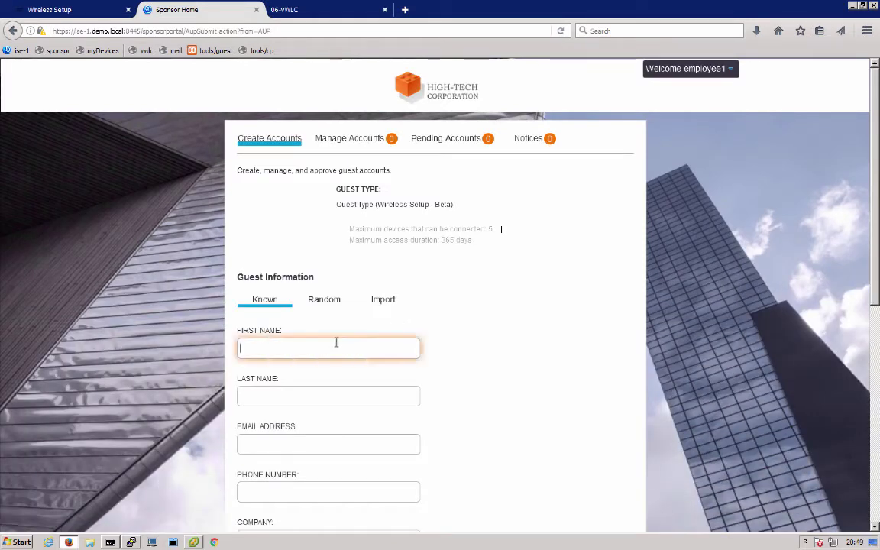
text(Jason)
key(Tab)
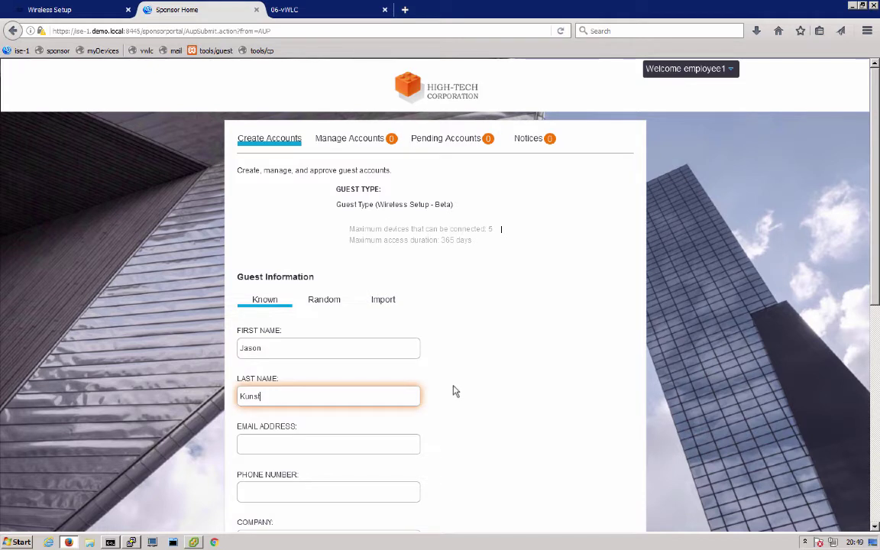
scroll(605, 424, down, 3)
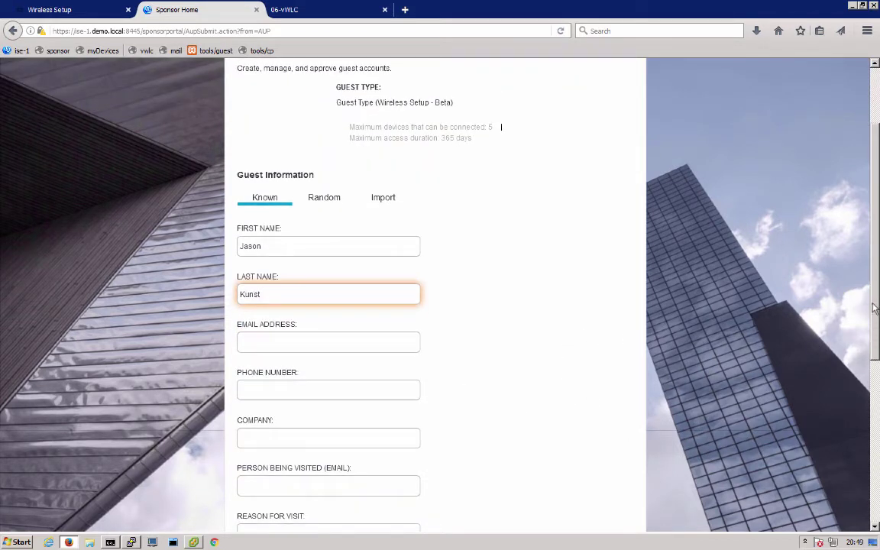
click(876, 255)
drag(875, 255, 874, 151)
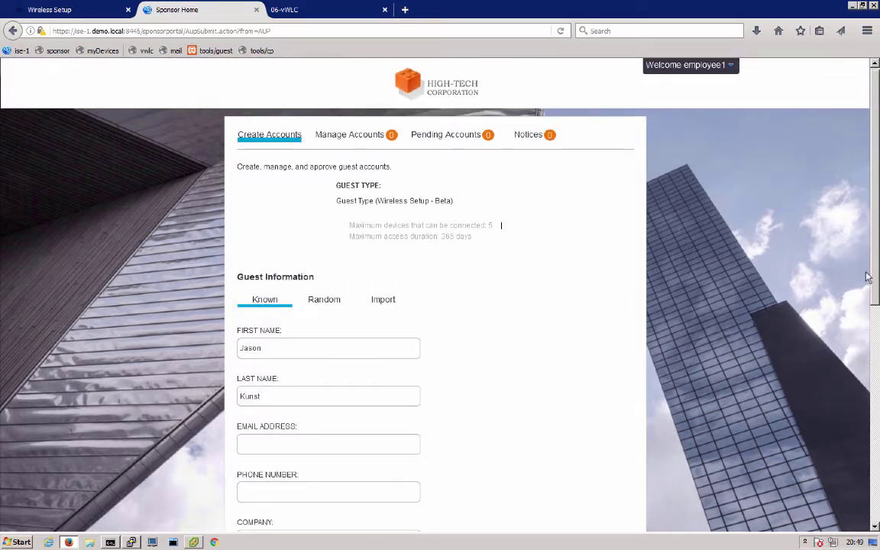
scroll(859, 443, down, 5)
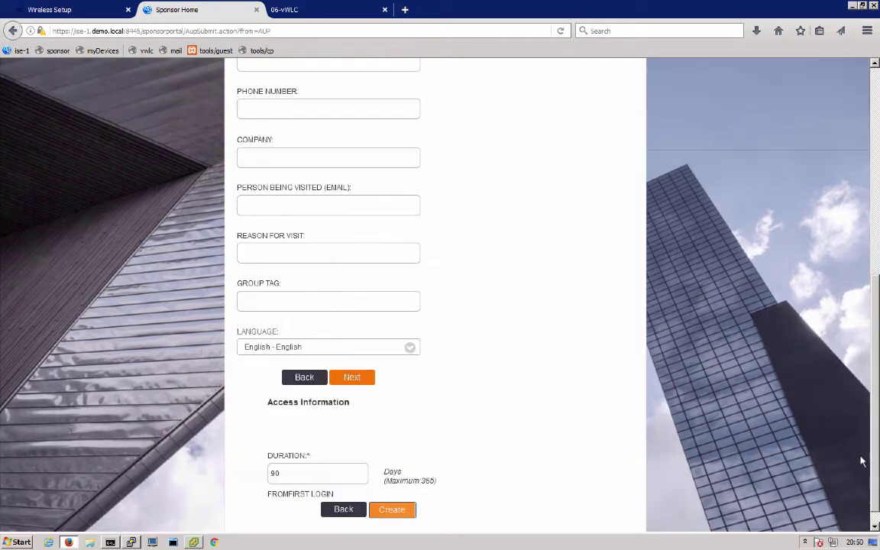
click(398, 510)
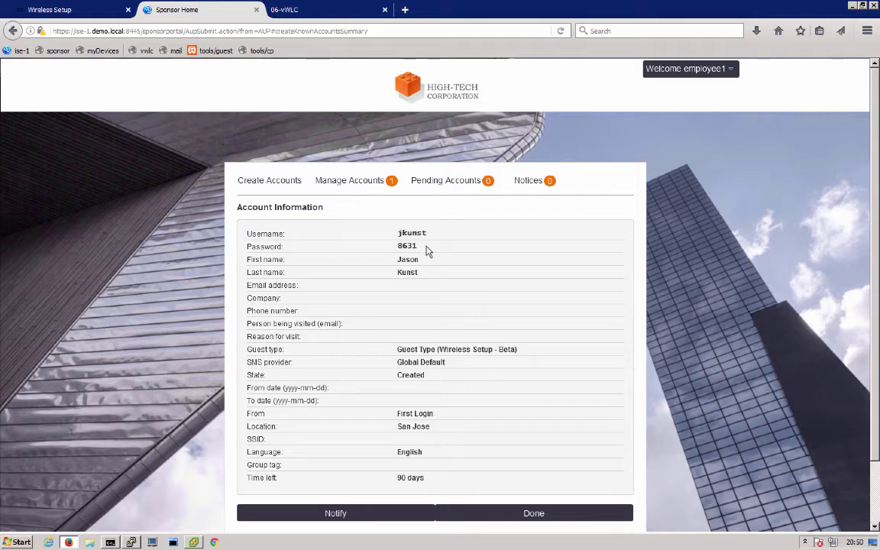
Step: Enter sponsor.demo.local as the sponsor portal FQDN and continue
click(85, 10)
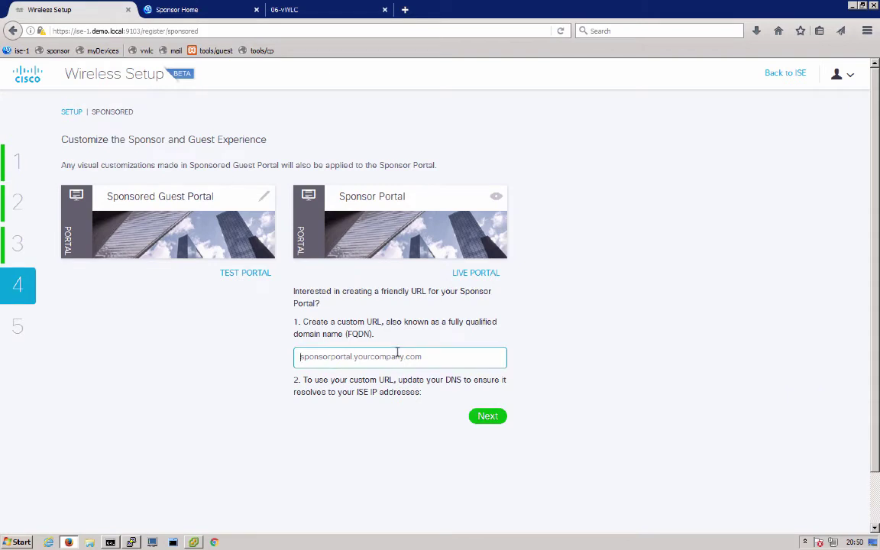
text(sponsor.demo.local)
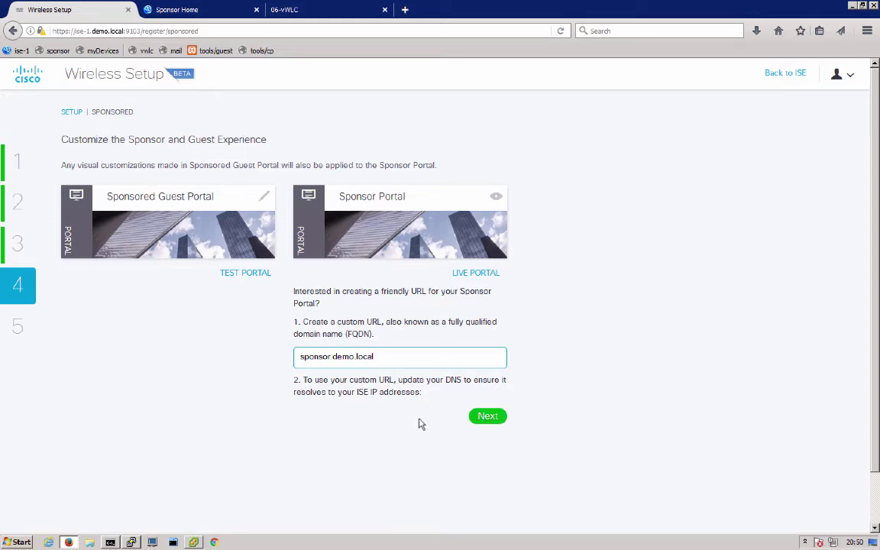
click(483, 422)
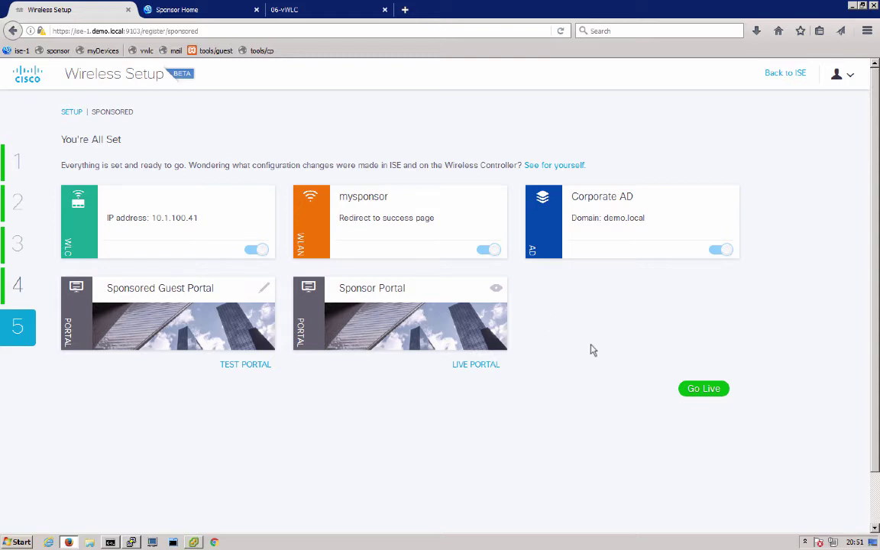
Step: Put the sponsored guest setup live with Go Live on the You're All Set page
click(695, 394)
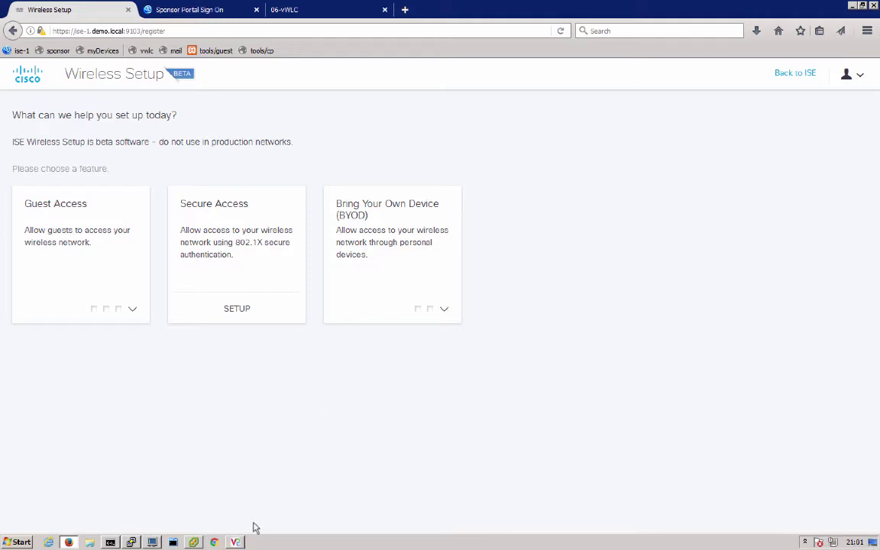
Step: On the iPod, switch Wi-Fi on to join the mysponsor network
click(234, 542)
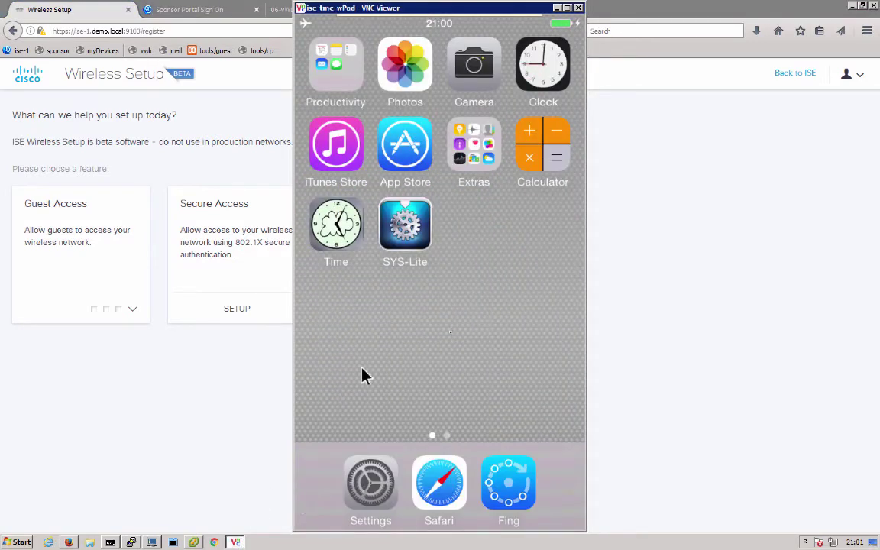
click(377, 489)
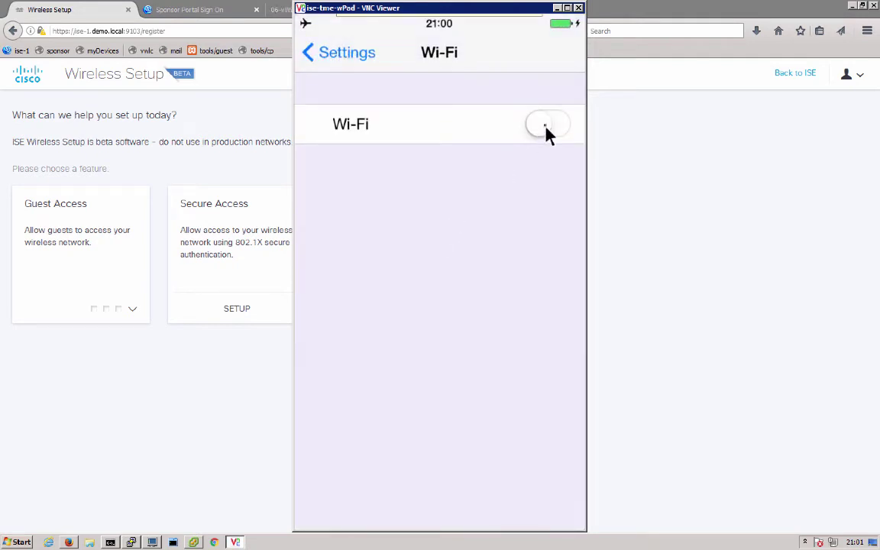
click(546, 131)
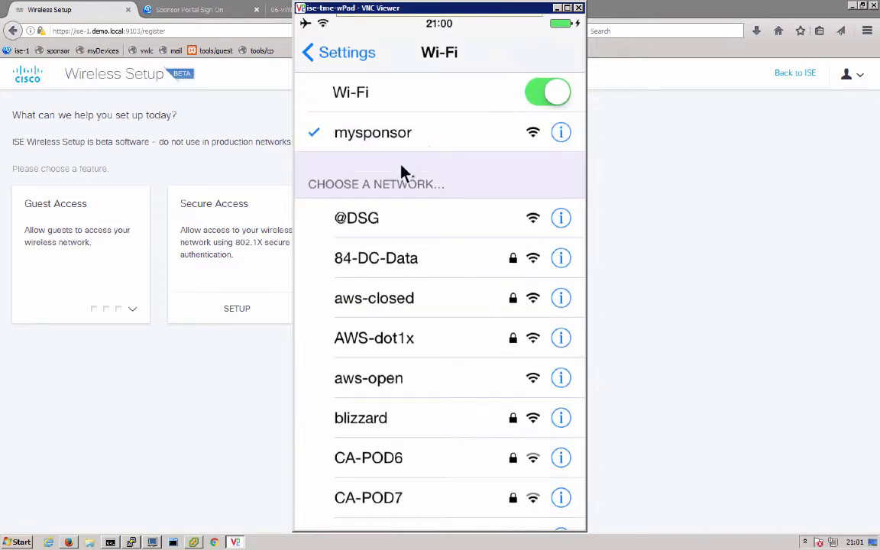
Step: Browse to cisco.com in Safari, landing on the guest portal sign-in page
right_click(447, 262)
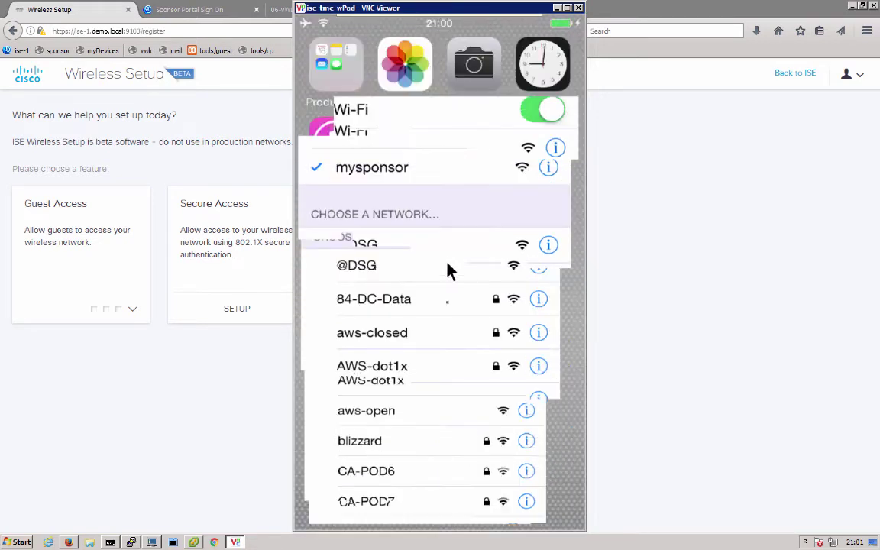
click(458, 477)
click(418, 59)
text(cisco.com)
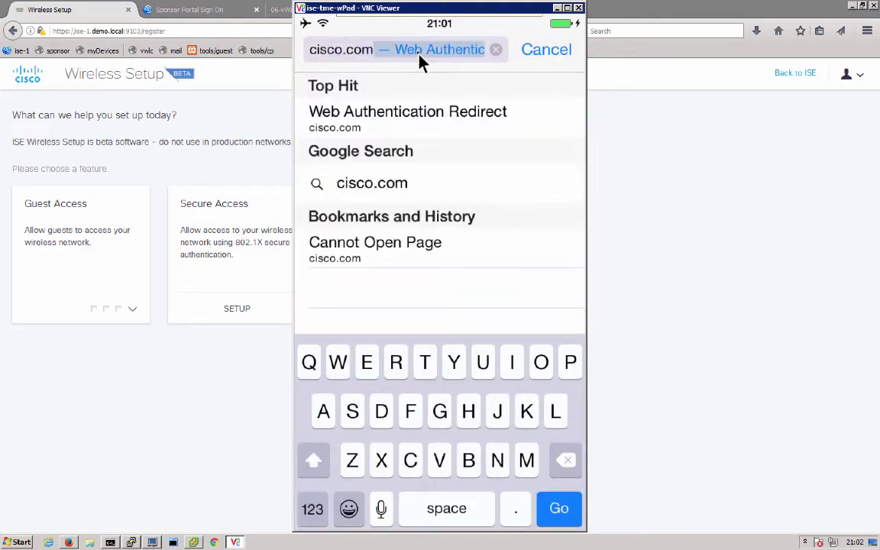
key(Return)
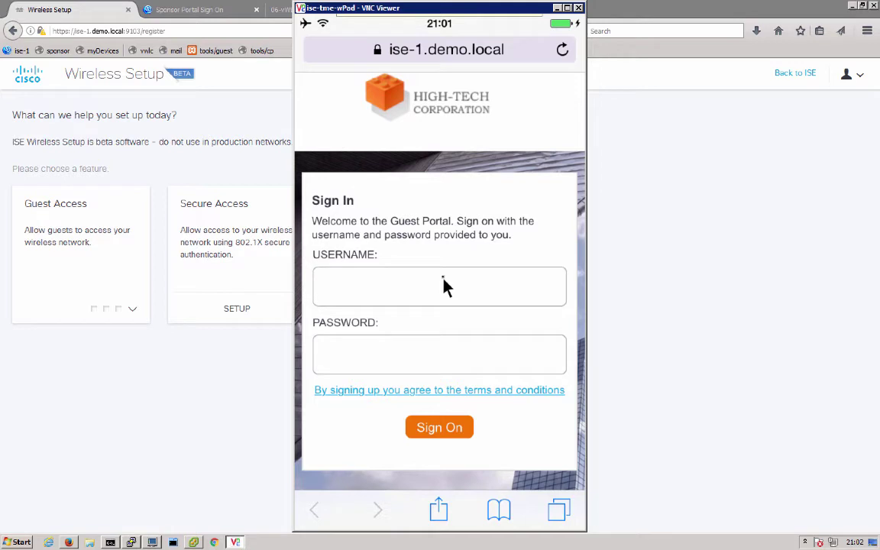
Step: Sign back into the Sponsor Portal, accept the AUP, and open the new guest account's details
click(197, 10)
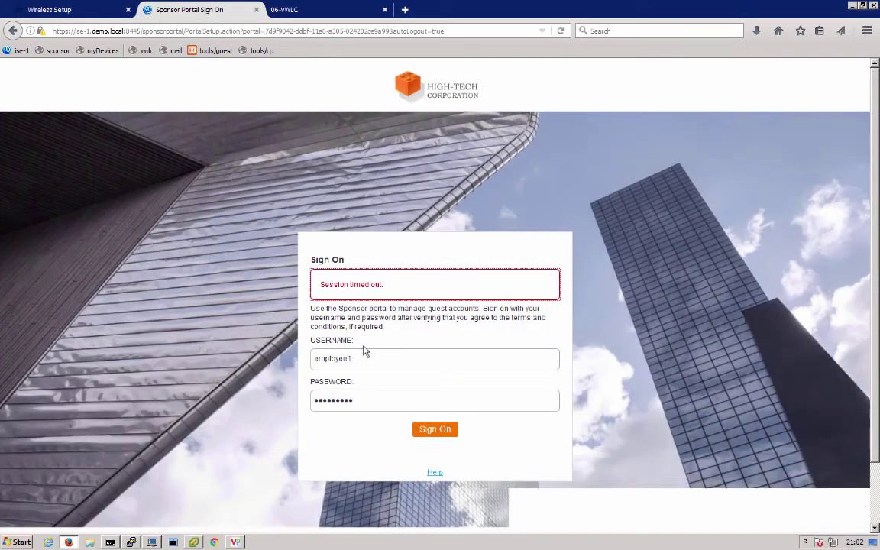
click(430, 430)
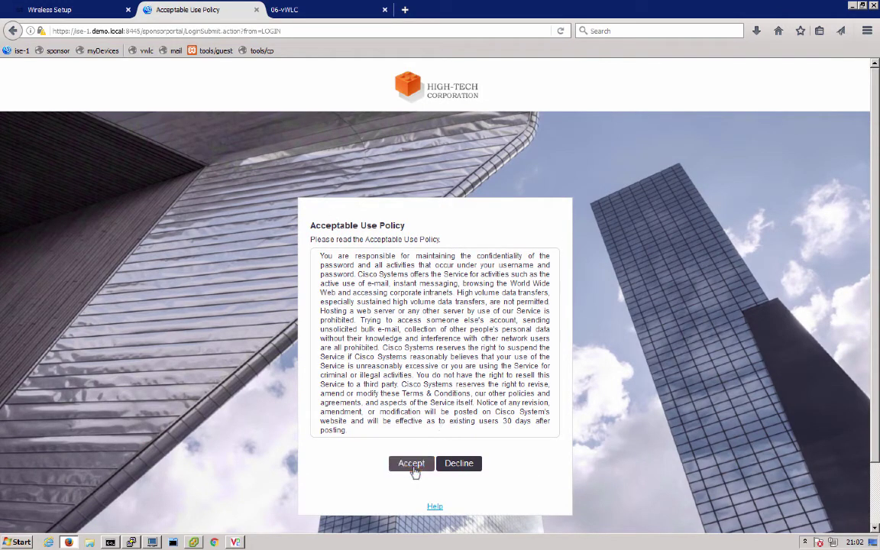
key(Return)
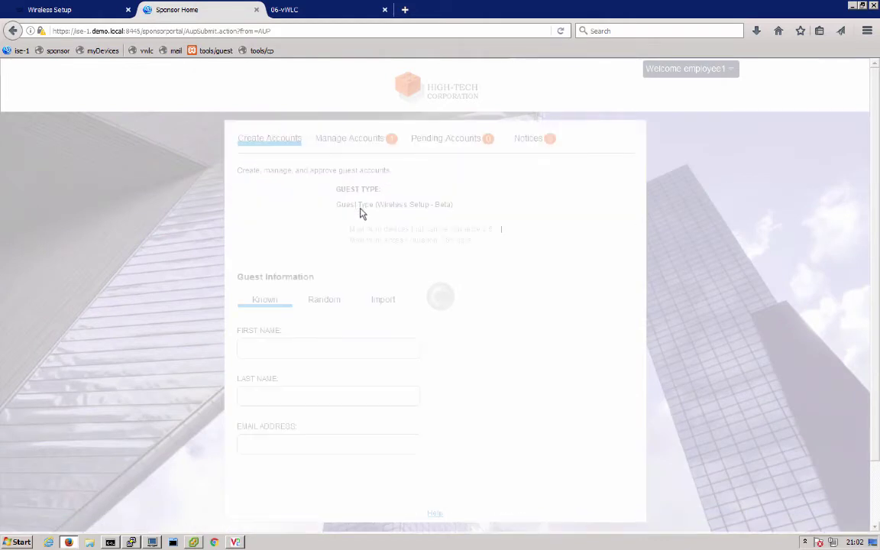
click(356, 140)
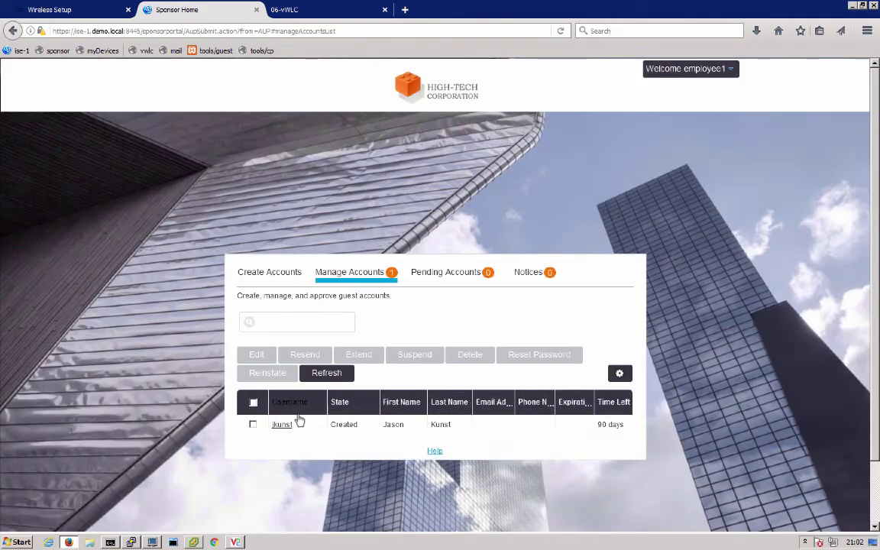
click(283, 421)
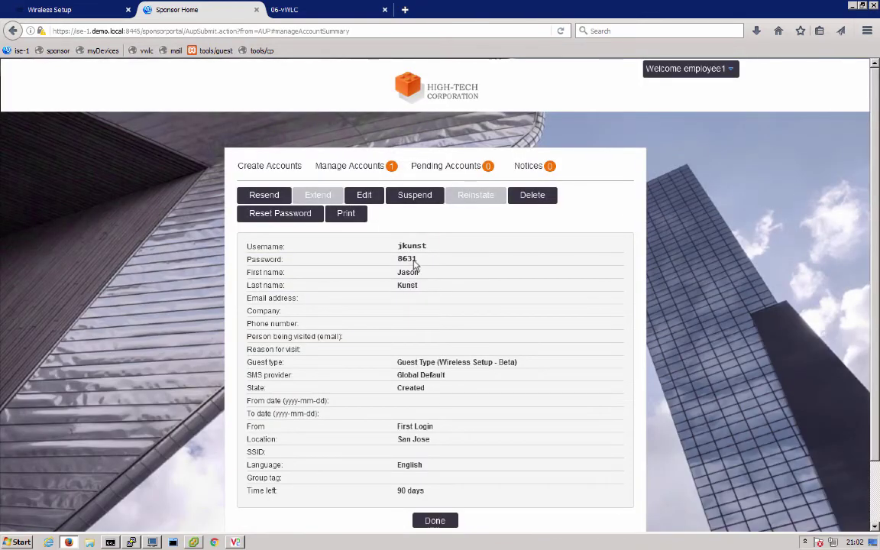
Step: Sign the guest into the portal with the account's username and password
click(236, 542)
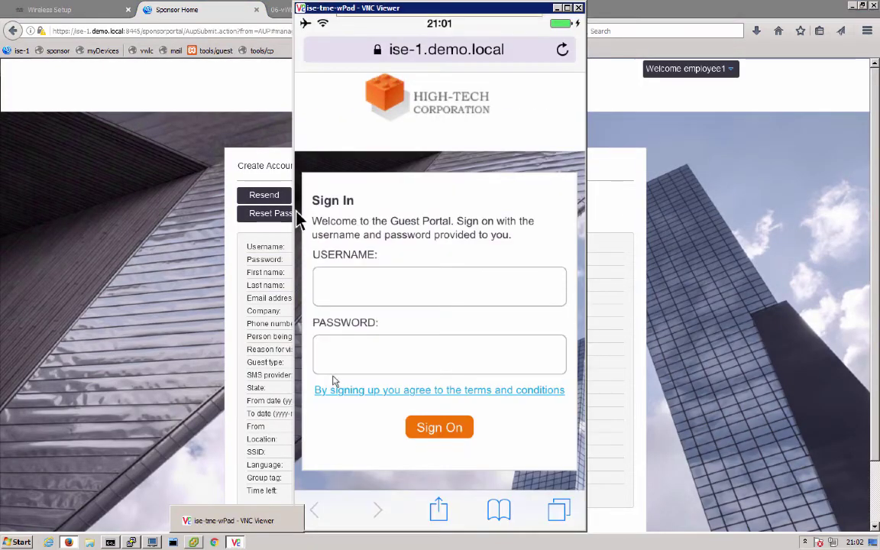
click(389, 293)
text(unst)
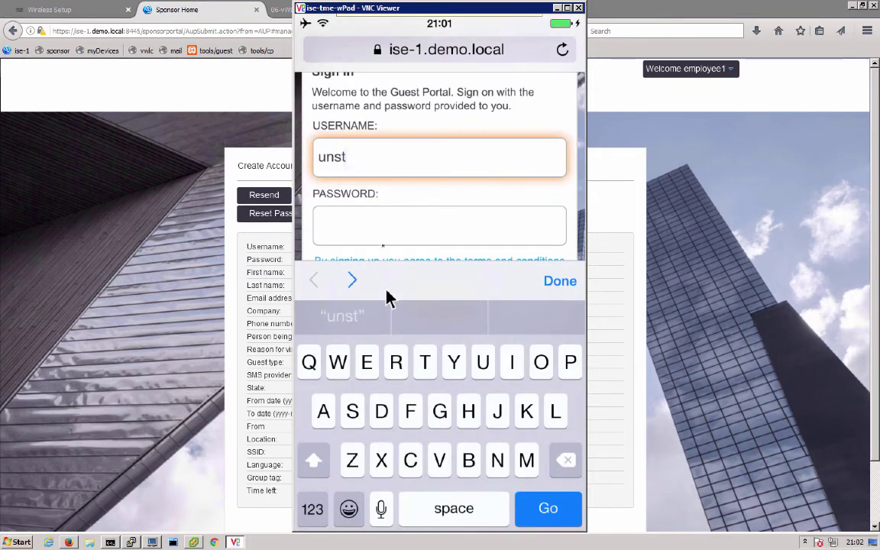
key(BackSpace)
key(BackSpace)
key(BackSpace)
key(BackSpace)
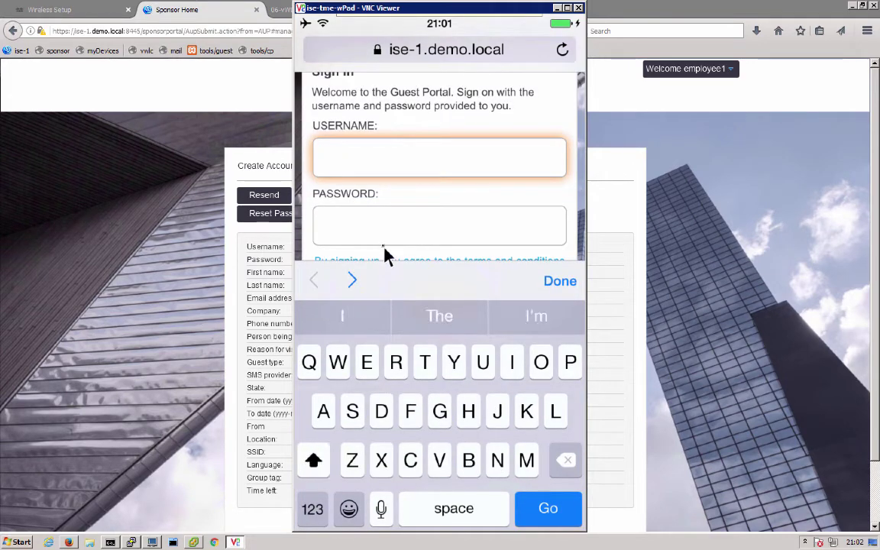
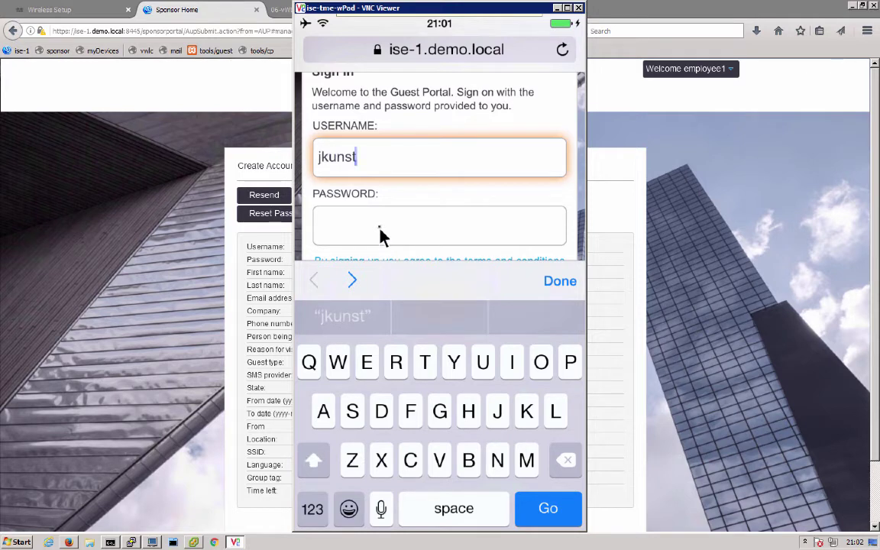
click(380, 229)
text(8)
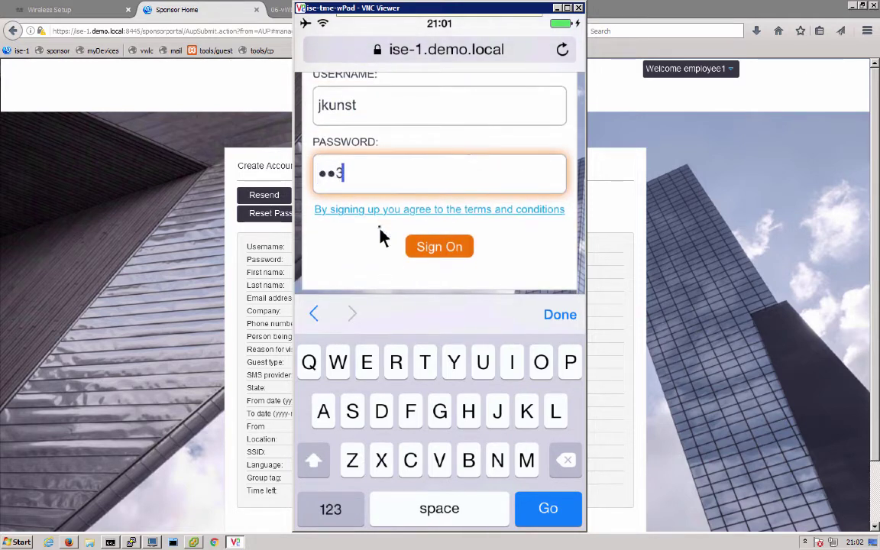
text(1)
click(432, 252)
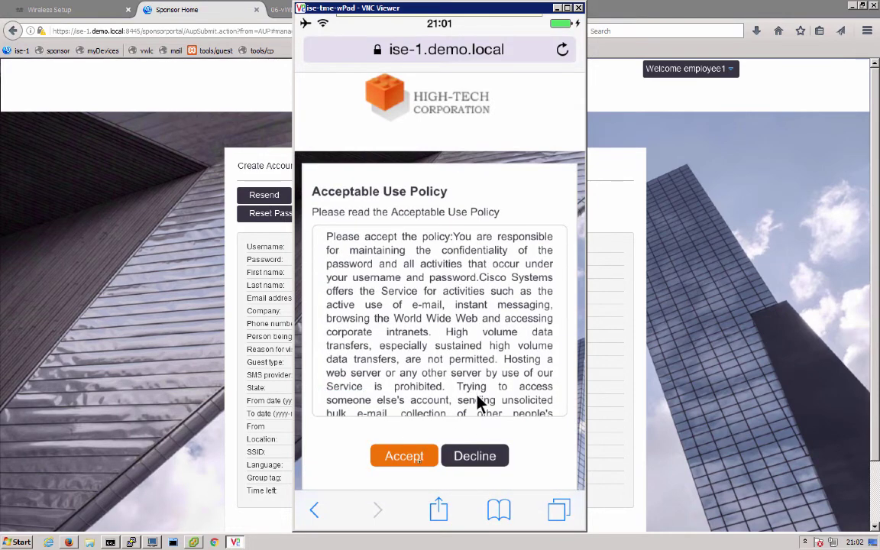
Step: Accept the use policy, confirm cisco.com loads, and minimize the VNC Viewer window
click(418, 462)
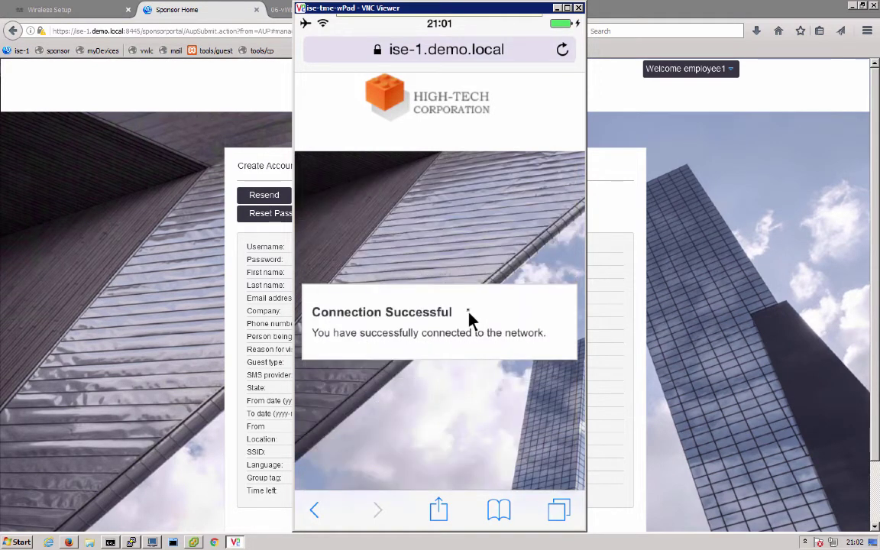
click(480, 58)
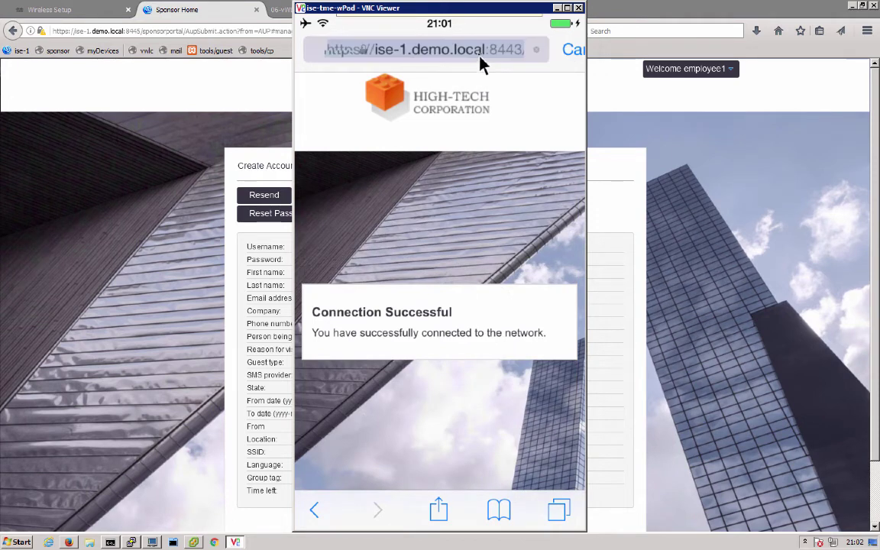
text(cisco.com)
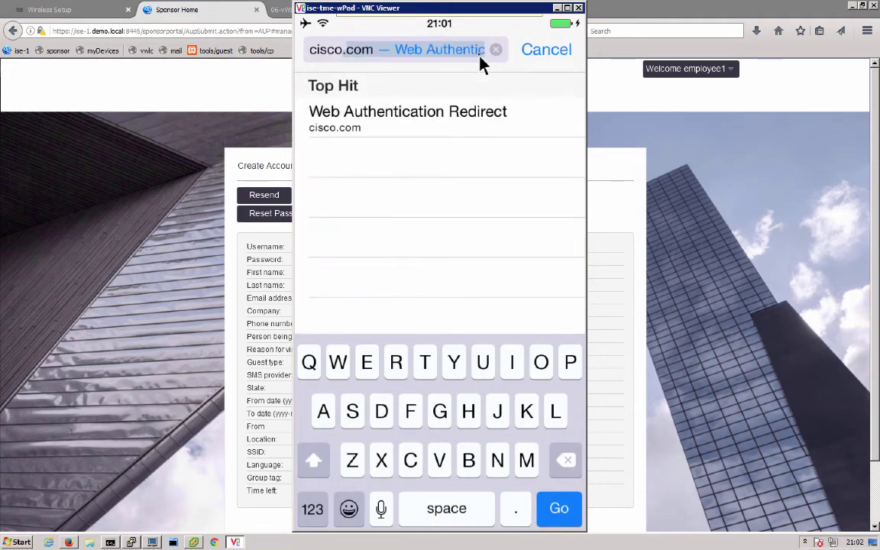
key(Return)
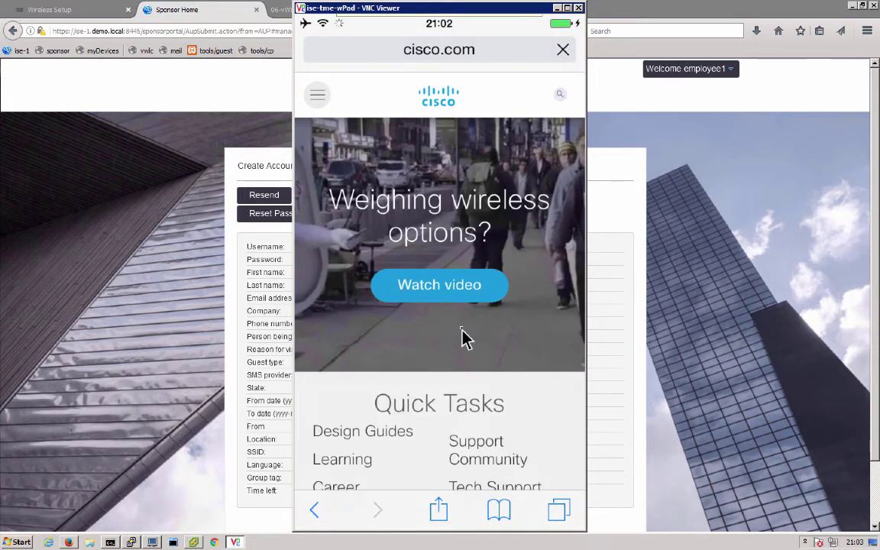
key(super+Down)
Step: Open WLAN 1 mysponsor and review its Layer 2 security, AAA servers and Advanced settings
click(256, 10)
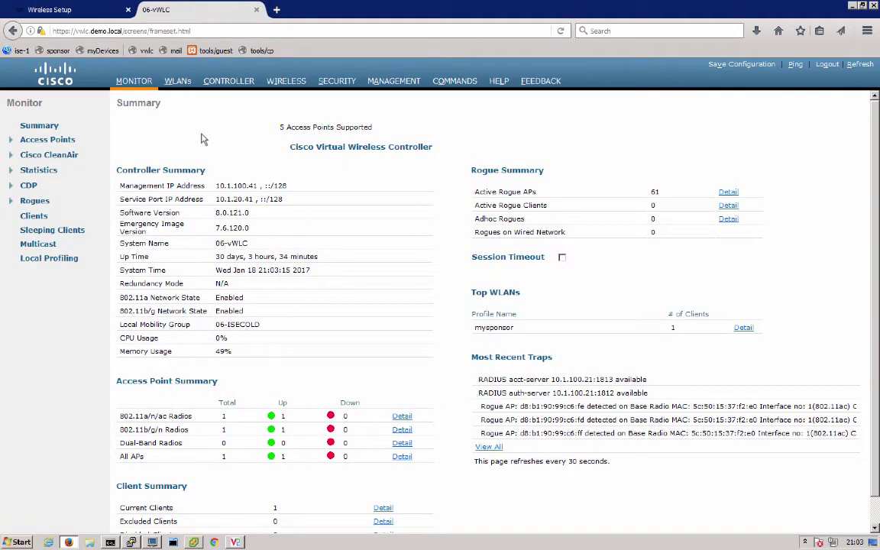
click(172, 89)
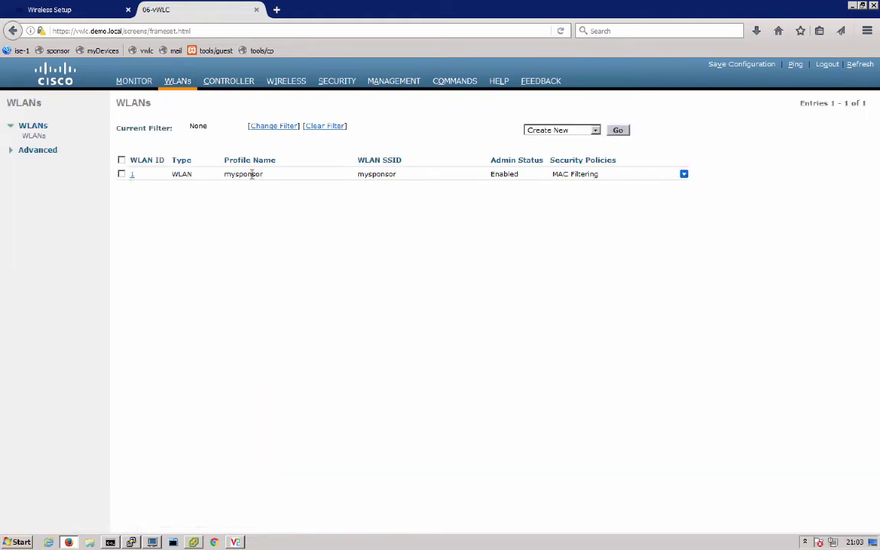
drag(263, 174, 227, 175)
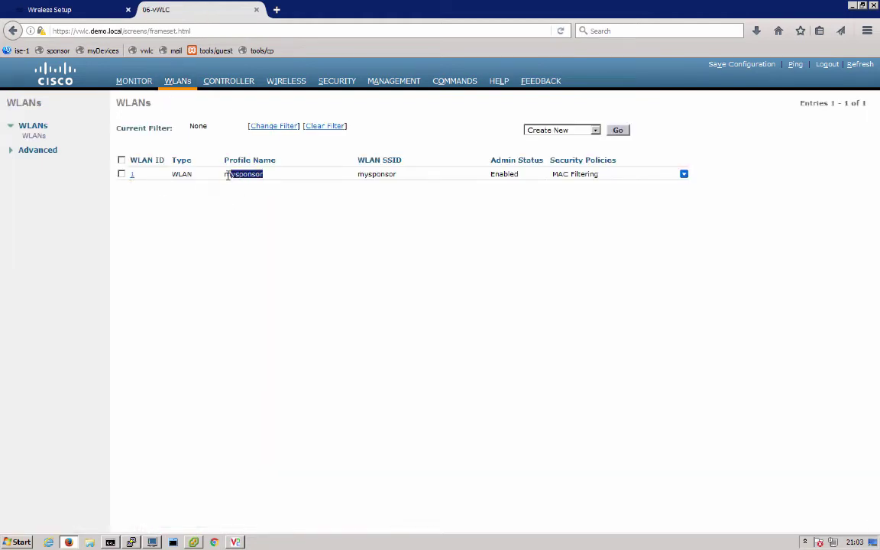
click(131, 175)
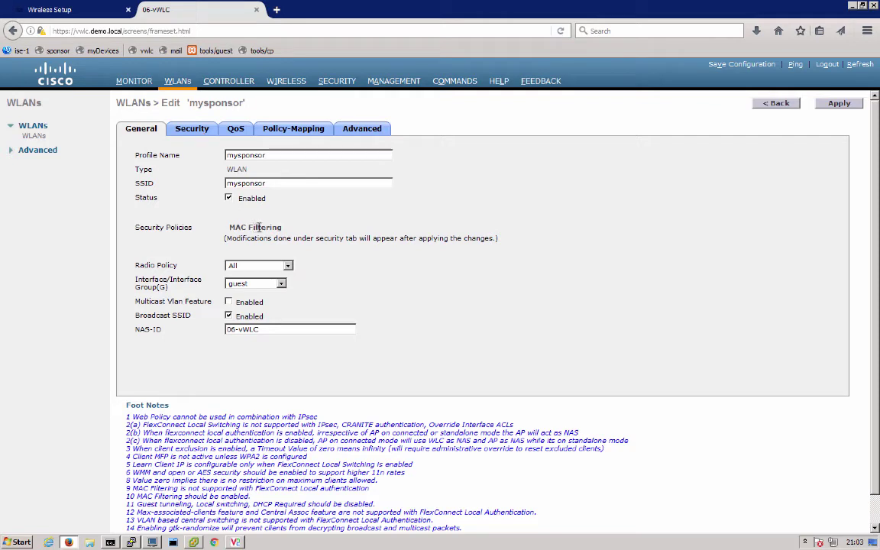
click(179, 126)
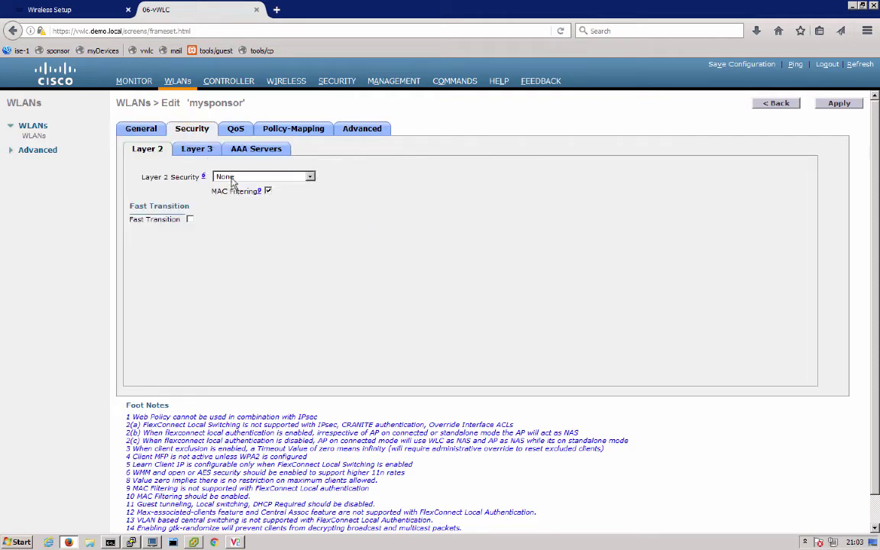
click(241, 148)
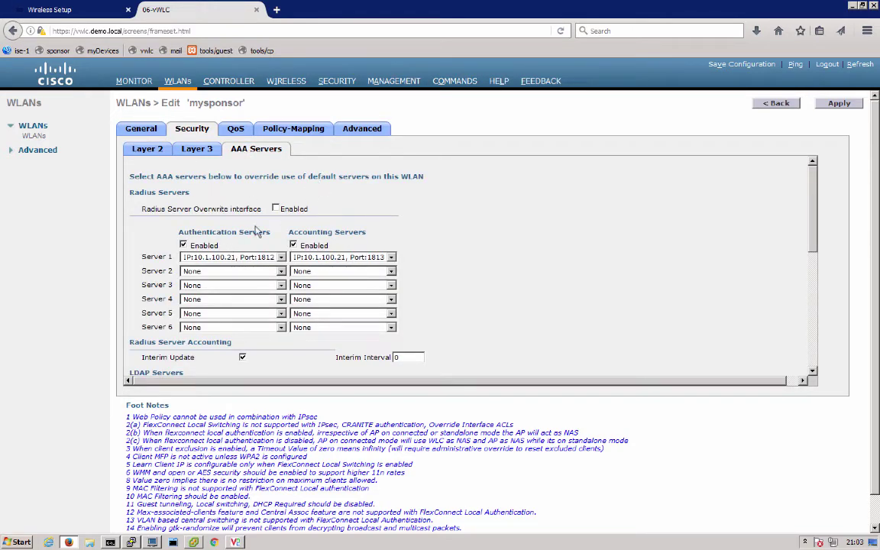
click(355, 131)
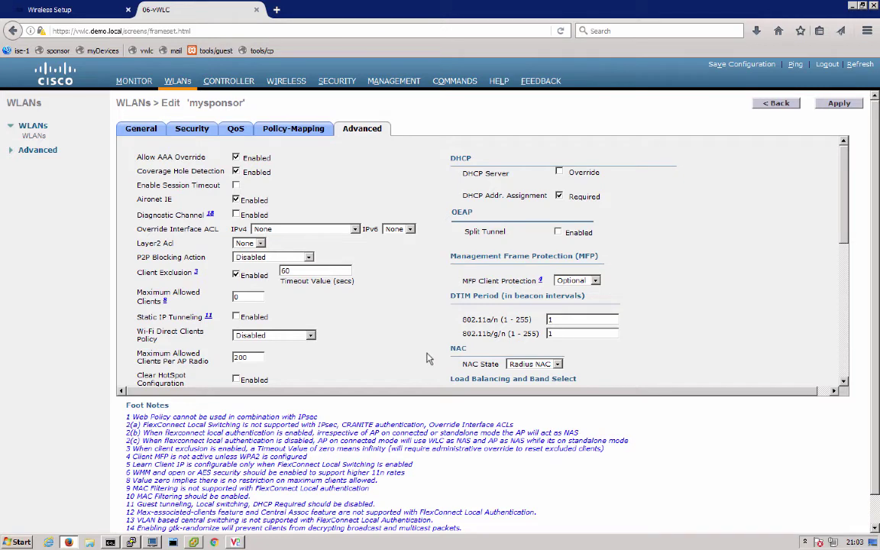
Step: Review the controller's RADIUS authentication and accounting servers
click(336, 81)
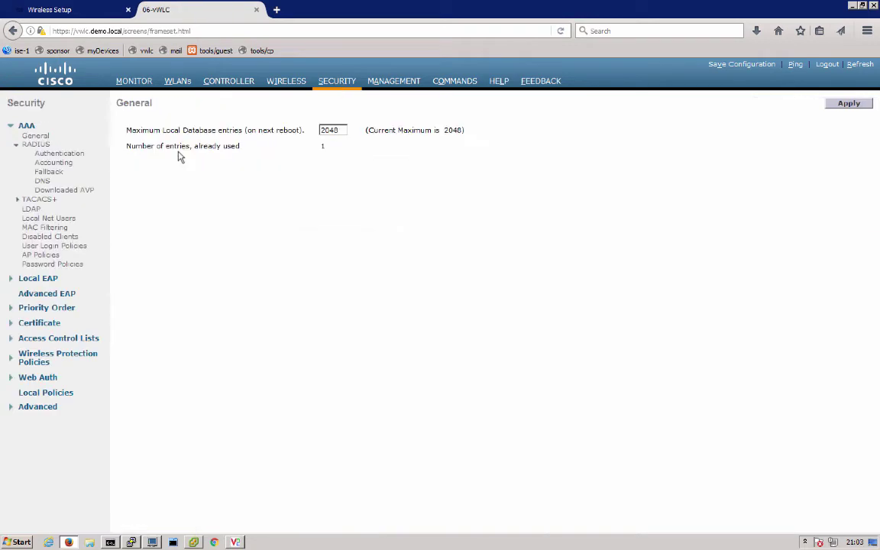
click(49, 156)
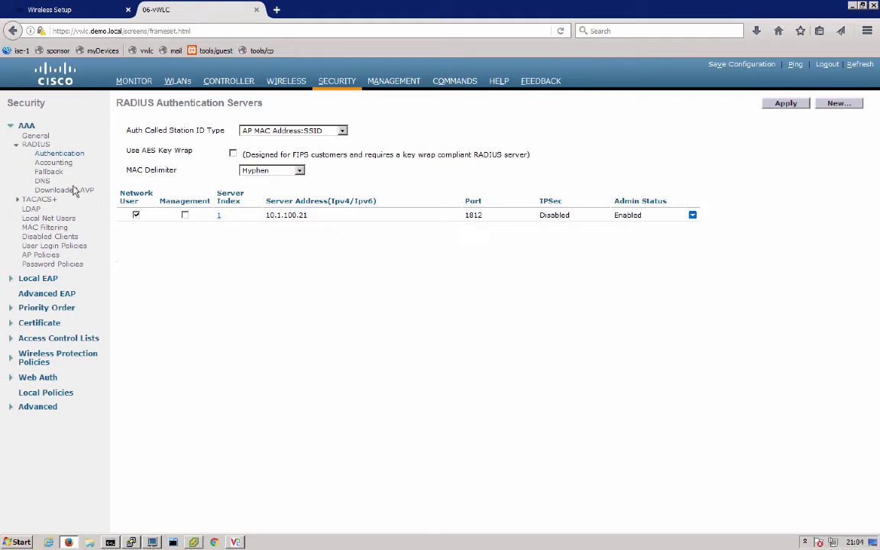
click(53, 162)
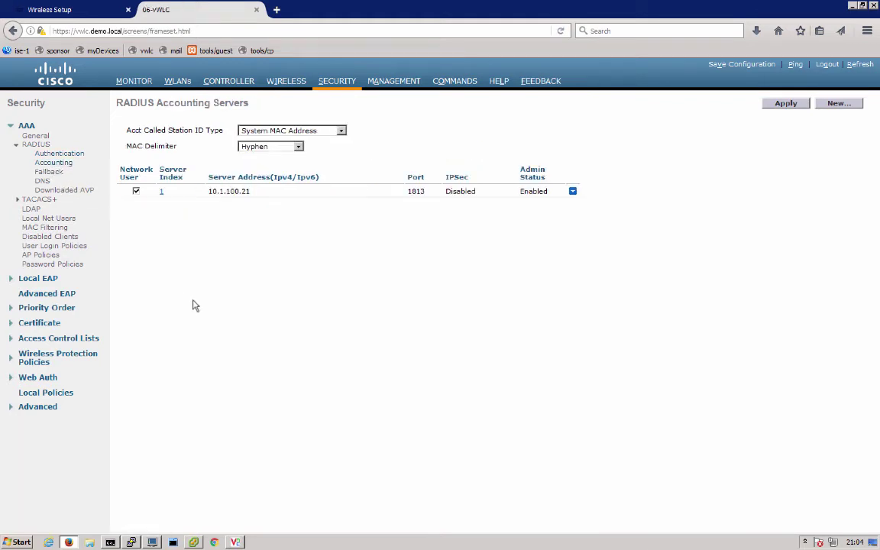
Step: Inspect the ACL_WEBAUTH_REDIRECT rules, then return to the ISE dashboard
click(63, 339)
click(63, 348)
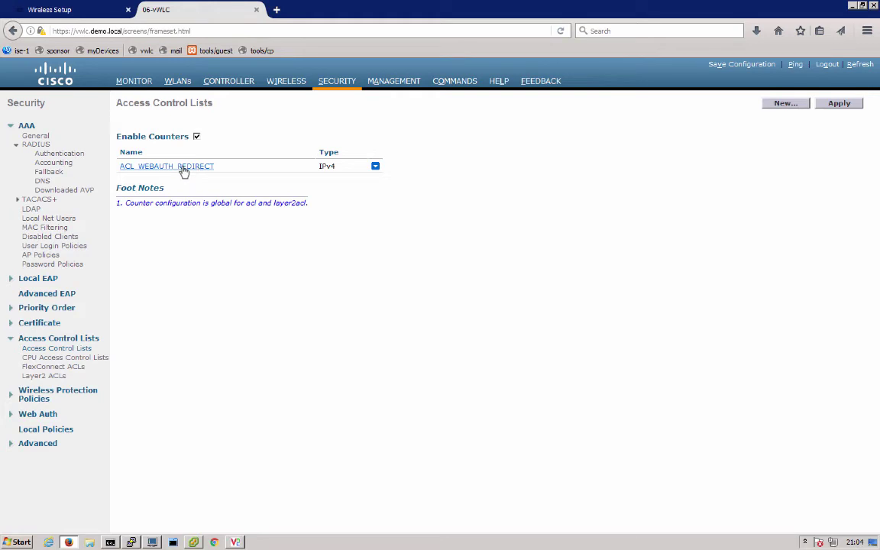
click(183, 167)
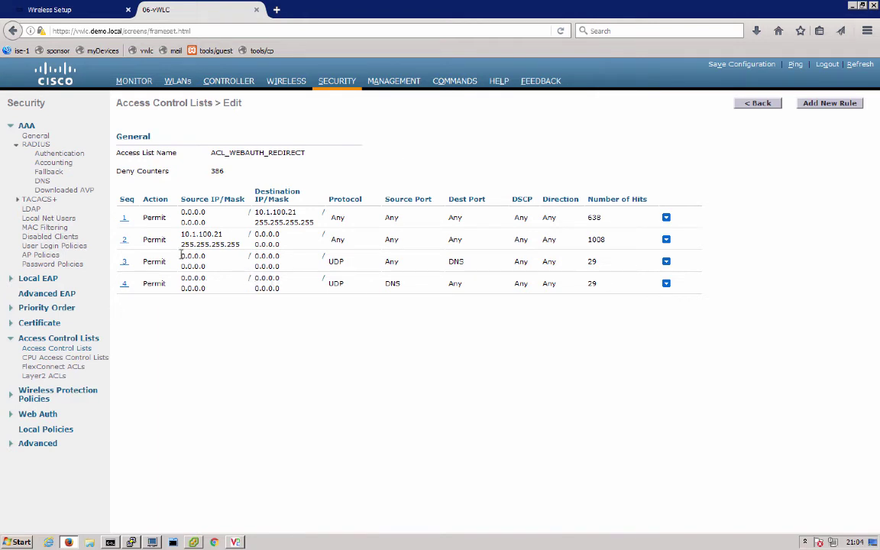
drag(181, 255, 209, 256)
click(80, 11)
click(788, 76)
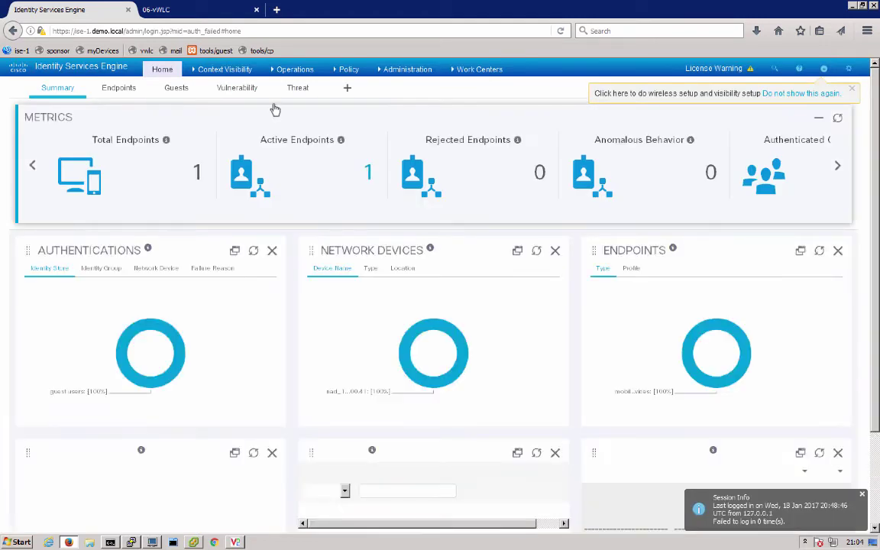
Step: Show Operations > RADIUS Live Logs with the Authorization Policy column widened to full names
click(292, 70)
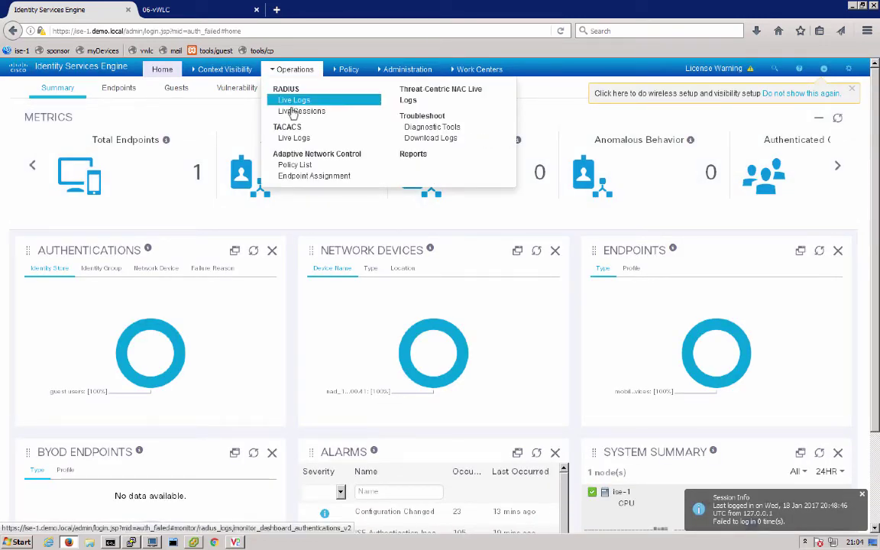
click(293, 100)
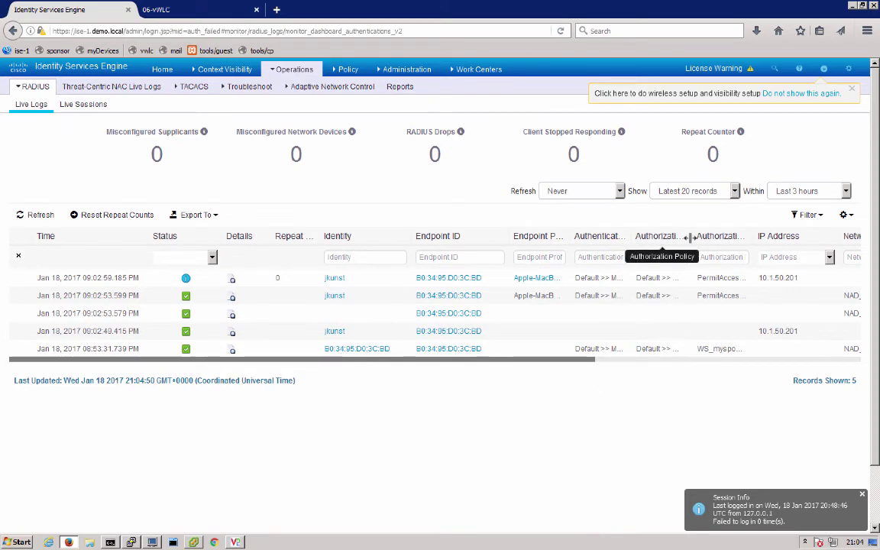
drag(694, 238, 811, 238)
drag(672, 237, 700, 238)
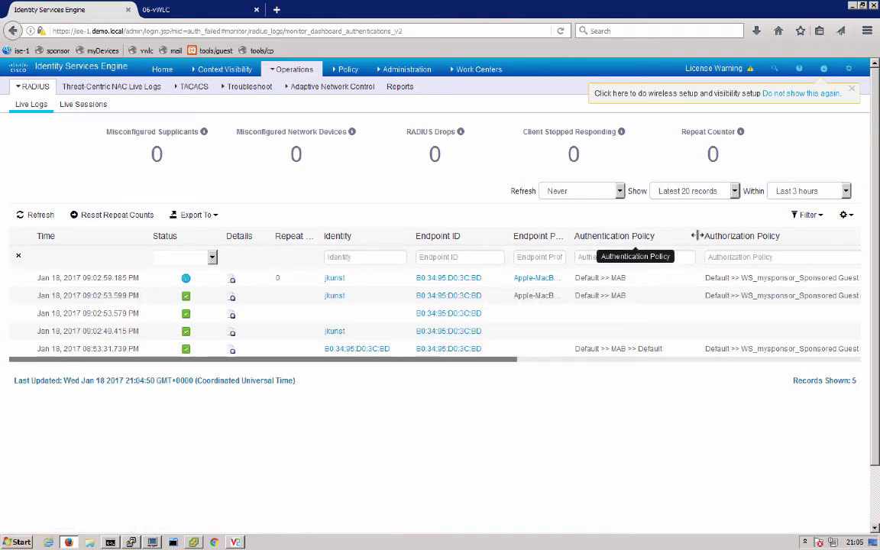
drag(697, 235, 661, 237)
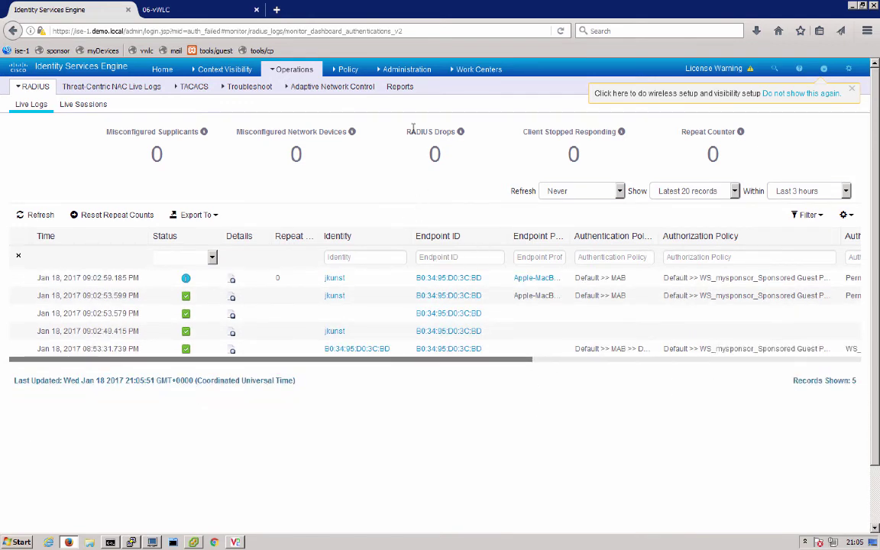
Step: View the Active Directory groups under the guest access external identity sources
click(473, 74)
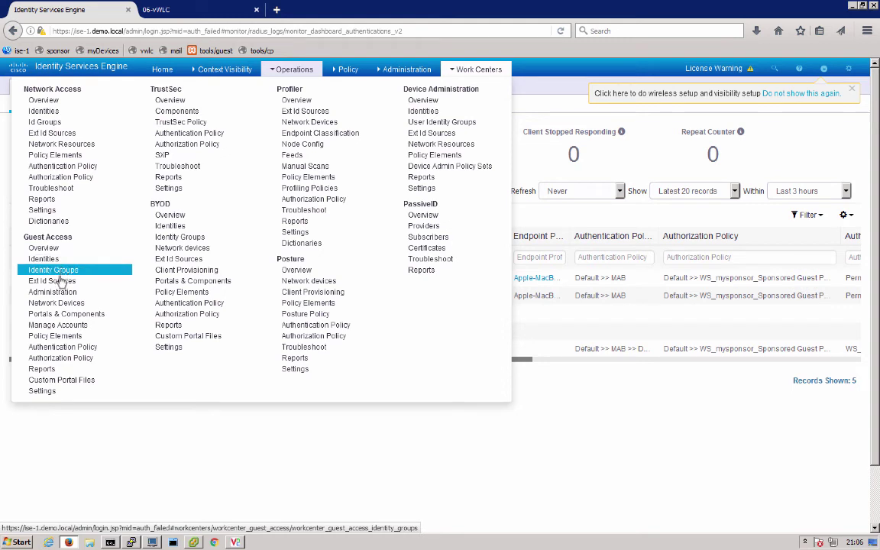
click(60, 282)
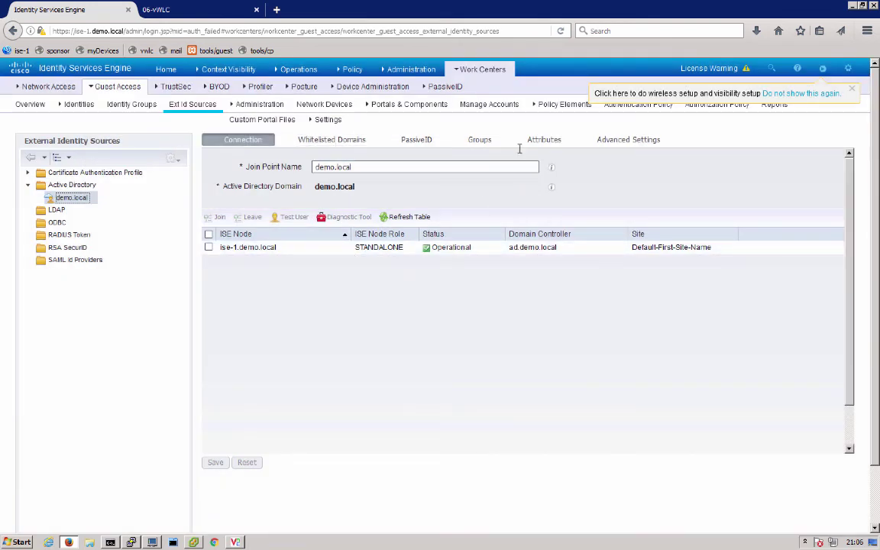
click(479, 139)
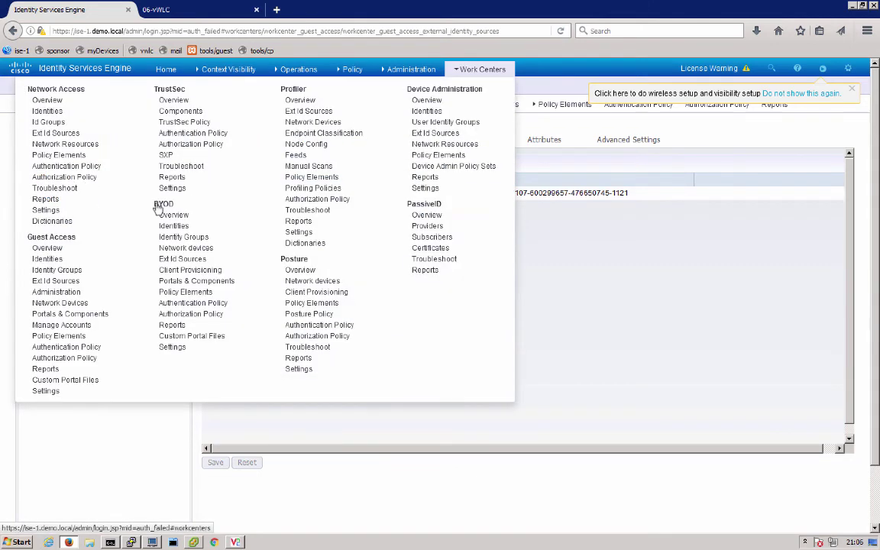
Step: Open network device NAD_10.1.100.41 and review its RADIUS authentication settings and CoA port 1700
mouse_move(468, 70)
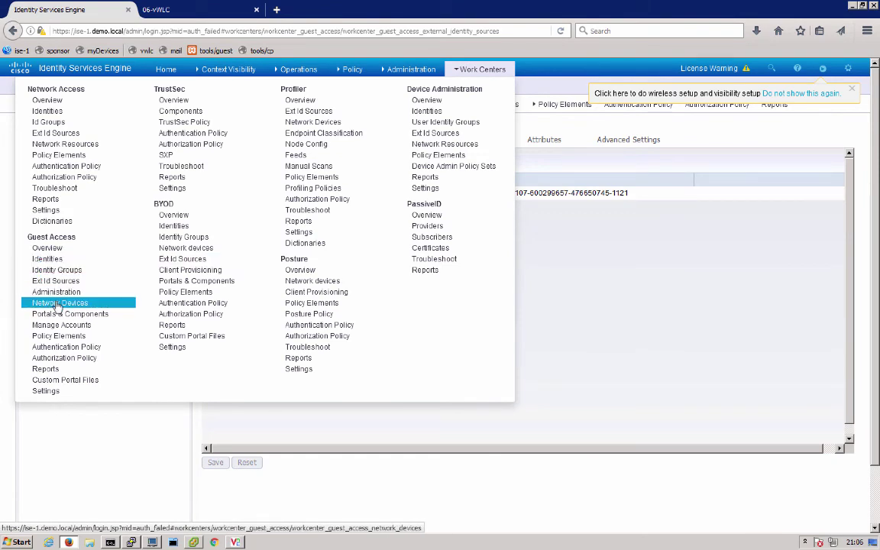
click(118, 303)
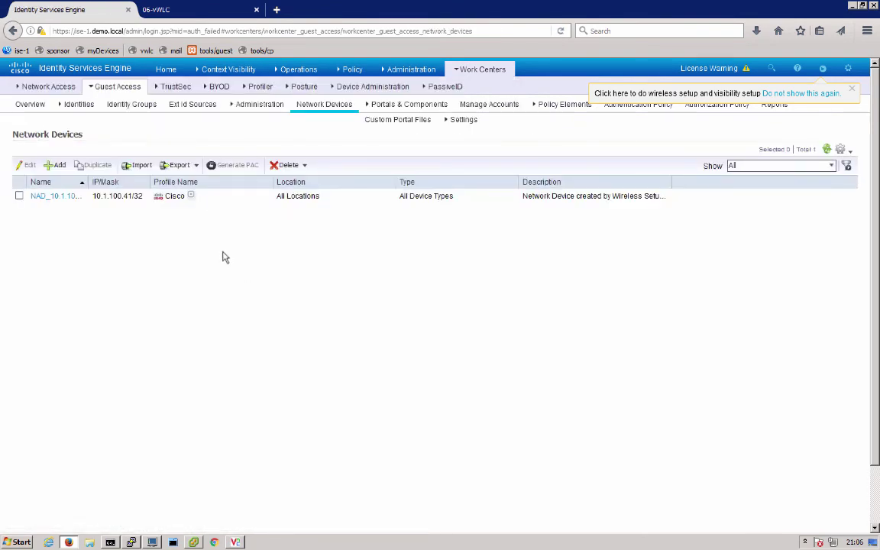
click(68, 197)
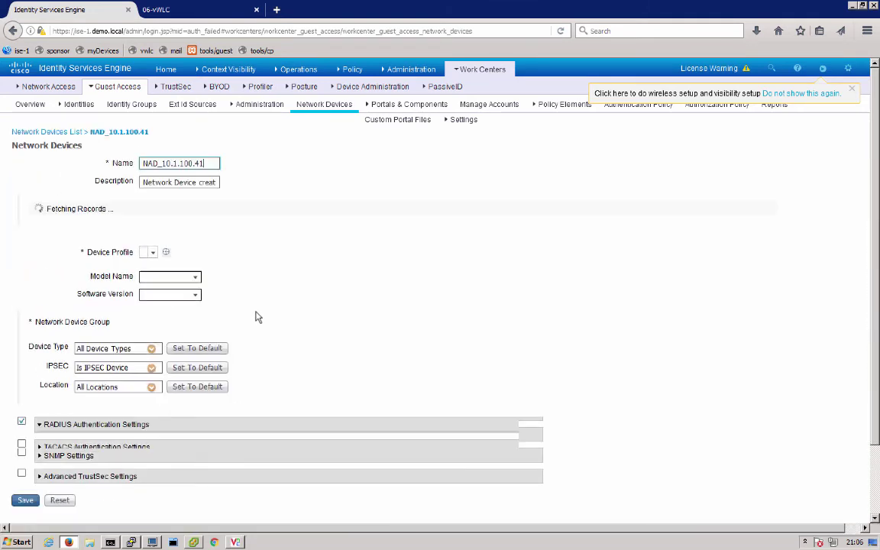
scroll(305, 362, down, 5)
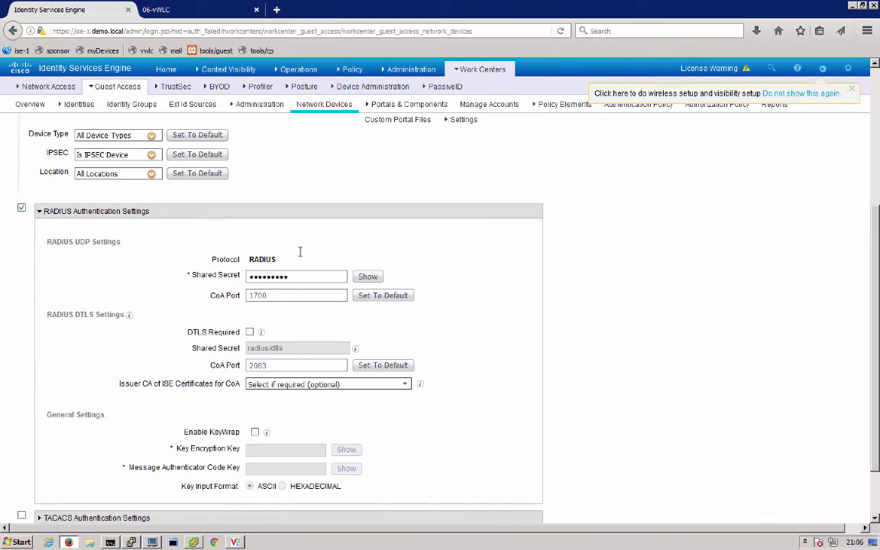
click(479, 69)
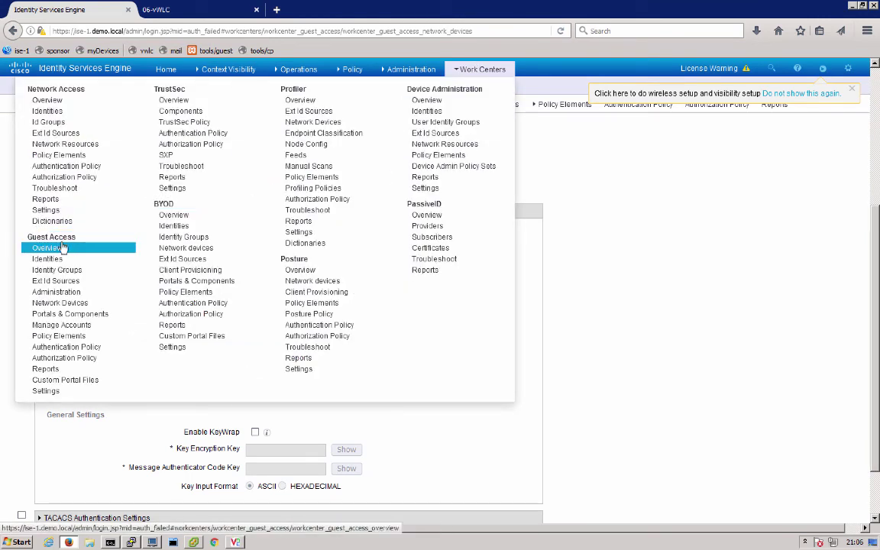
Step: Go to Guest Access Portals & Components, discarding the device edits, and review the guest portals
click(68, 314)
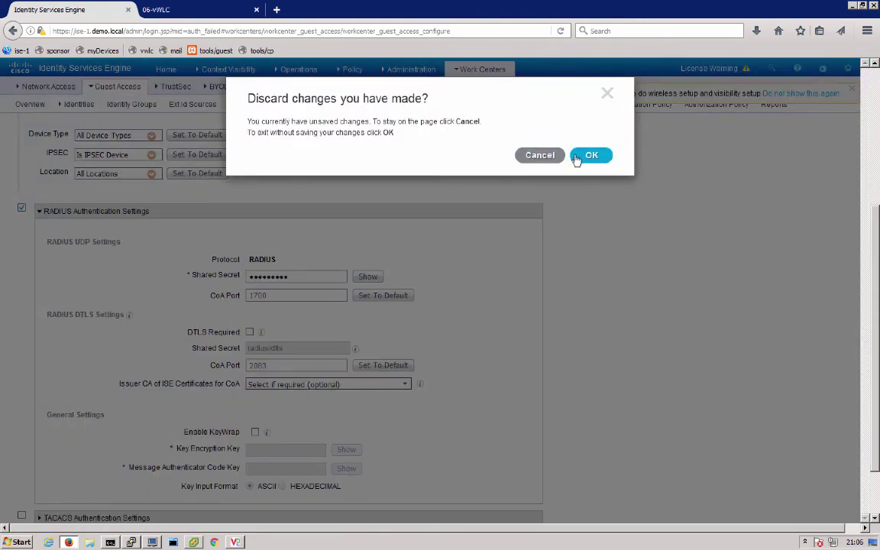
click(572, 160)
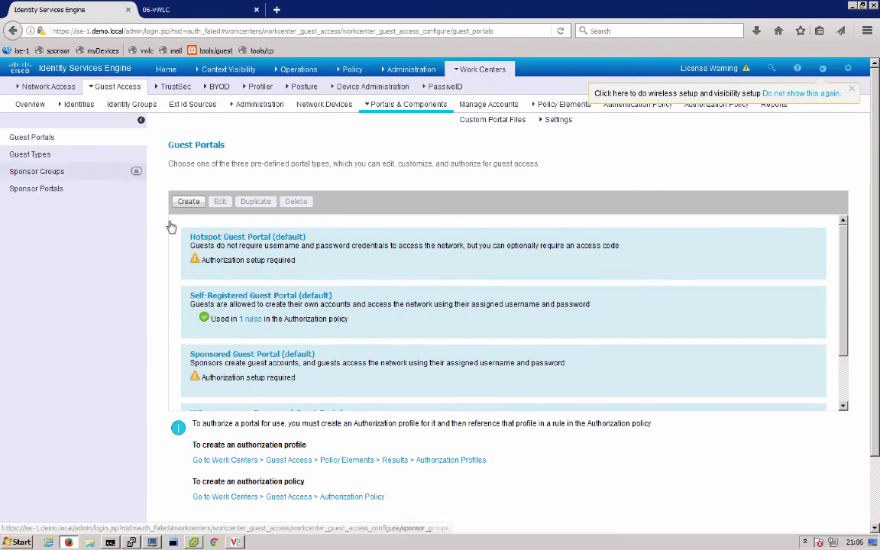
scroll(274, 326, down, 1)
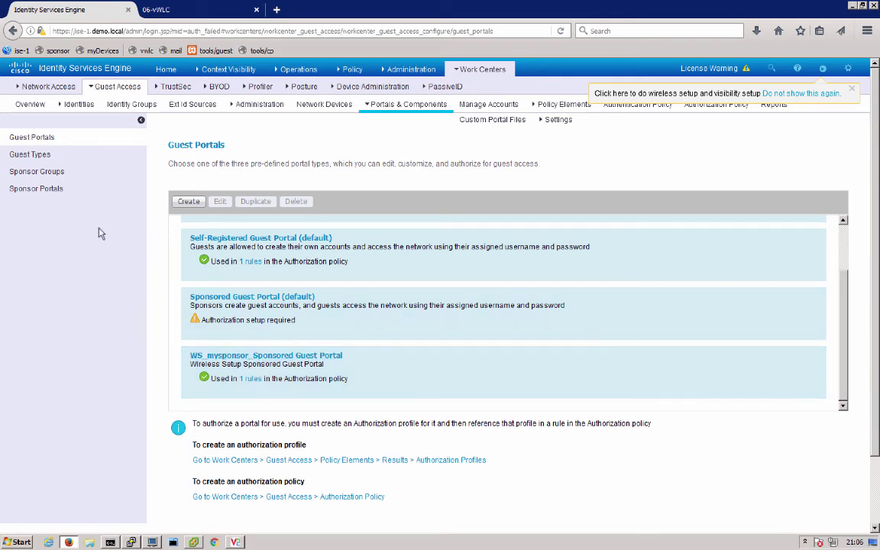
Step: Review the guest types and sponsor groups, then open WS_SPONSOR_GROUP
click(10, 153)
scroll(258, 314, down, 2)
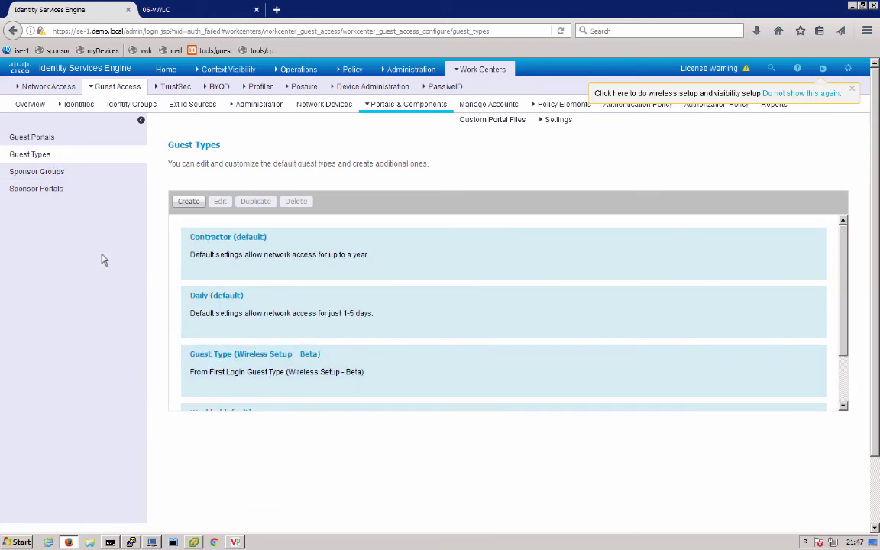
click(44, 171)
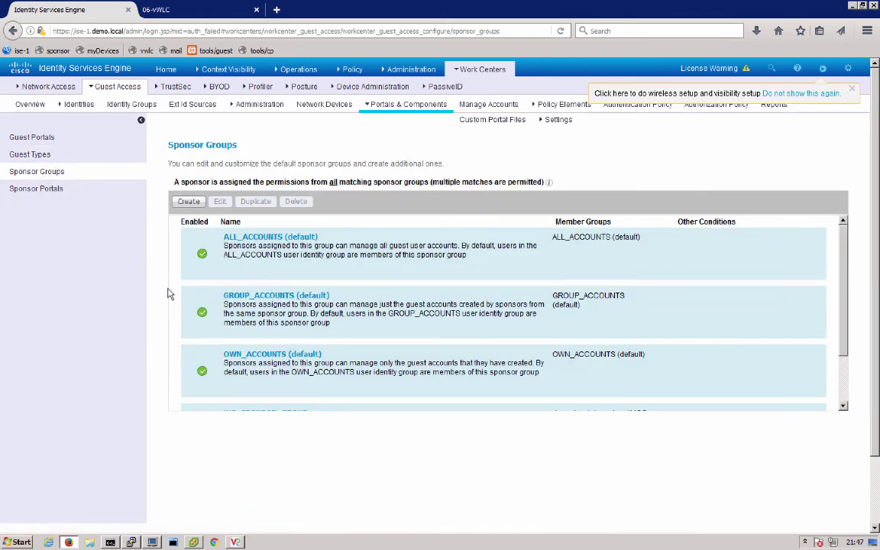
scroll(324, 334, down, 2)
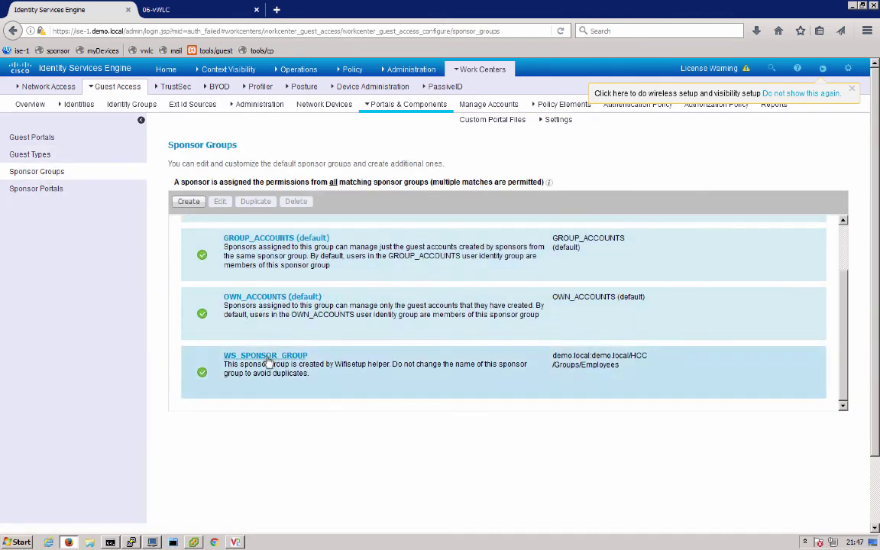
click(280, 362)
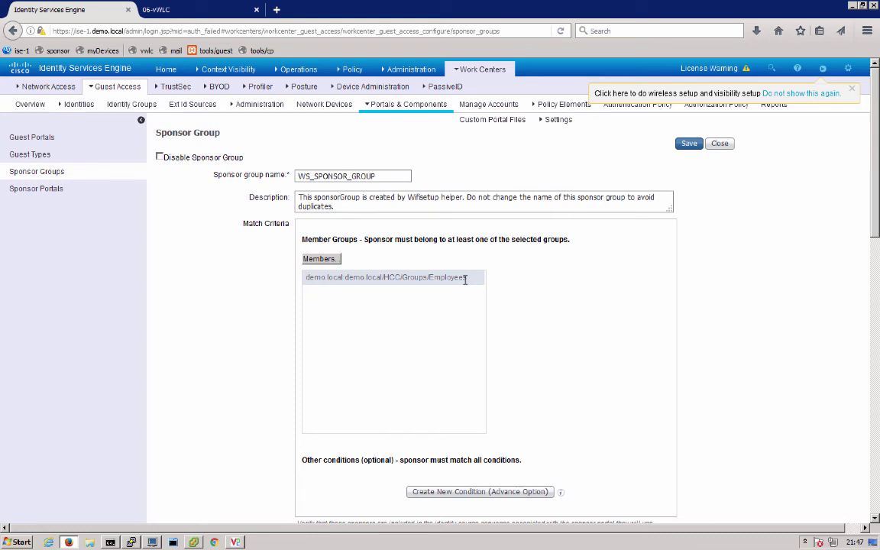
Step: Open WS_mysponsor_SponsorPortal's Portal Settings, showing HTTPS port 8445 and FQDN sponsor.demo.local
click(46, 189)
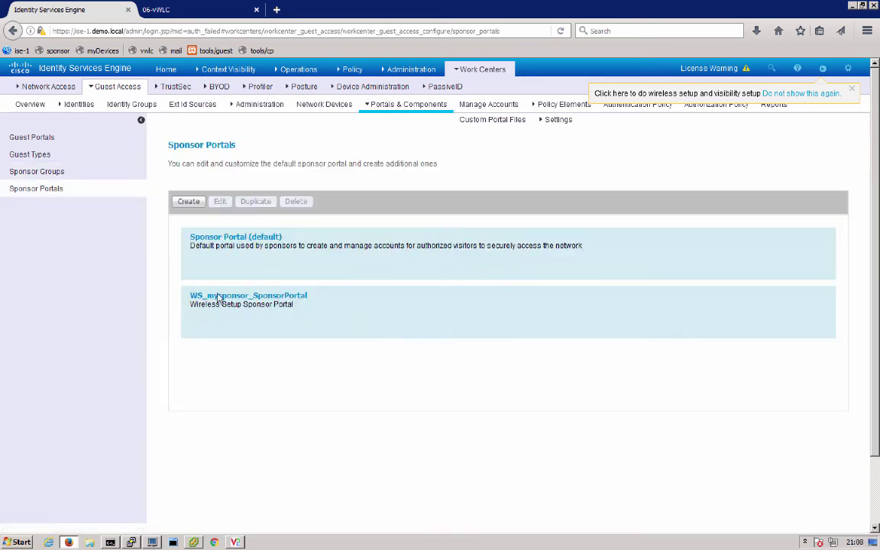
click(249, 298)
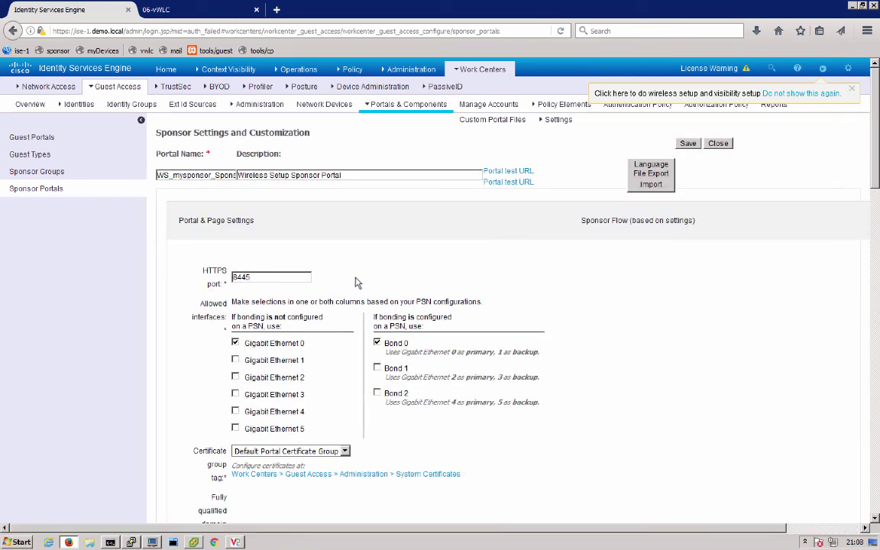
scroll(387, 330, down, 4)
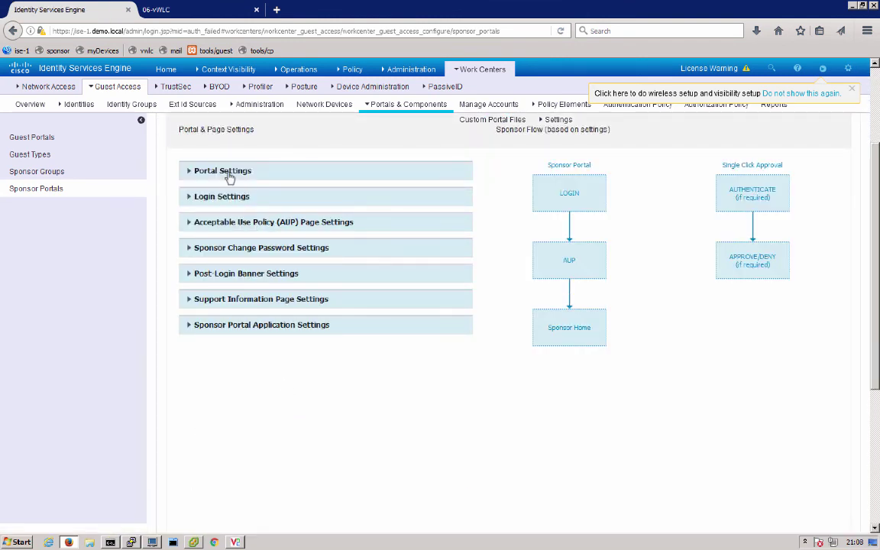
click(229, 172)
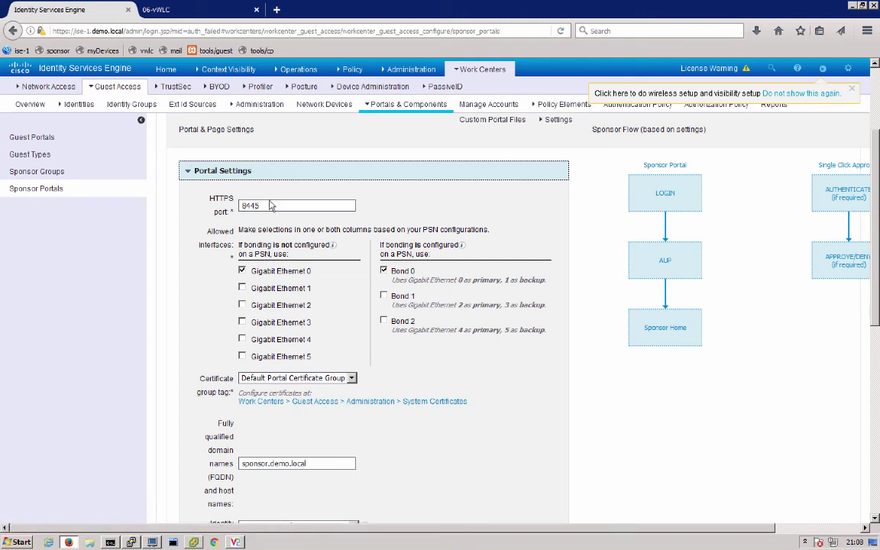
Step: Load the sponsor portal test URL, trusting its certificate, then close the sign-on tab
key(ctrl+t)
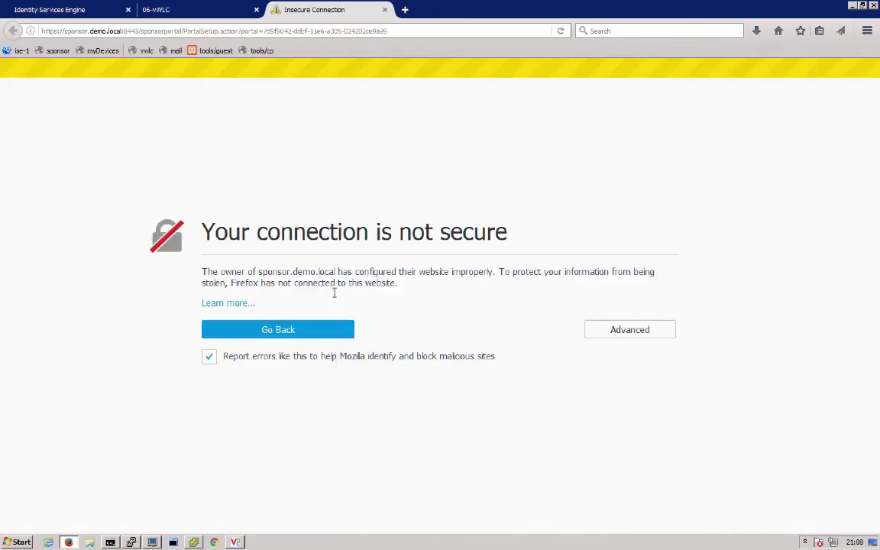
click(611, 330)
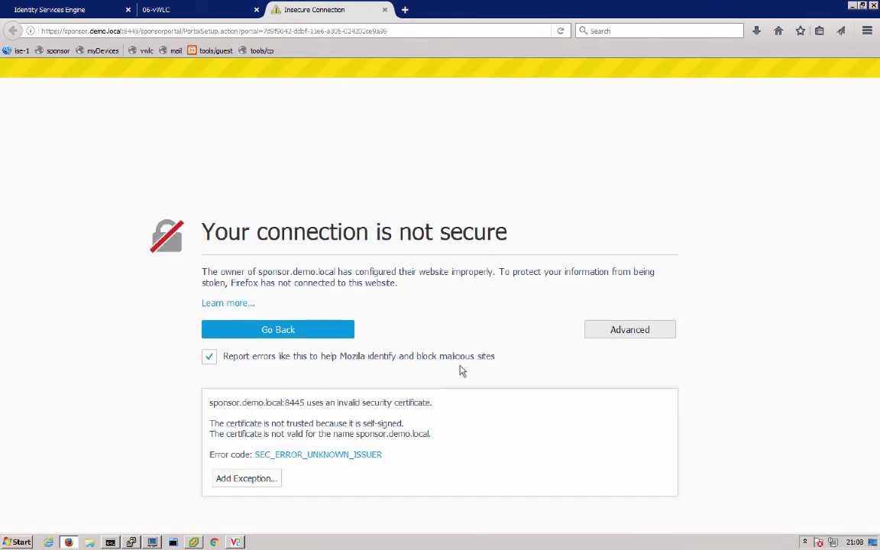
click(241, 479)
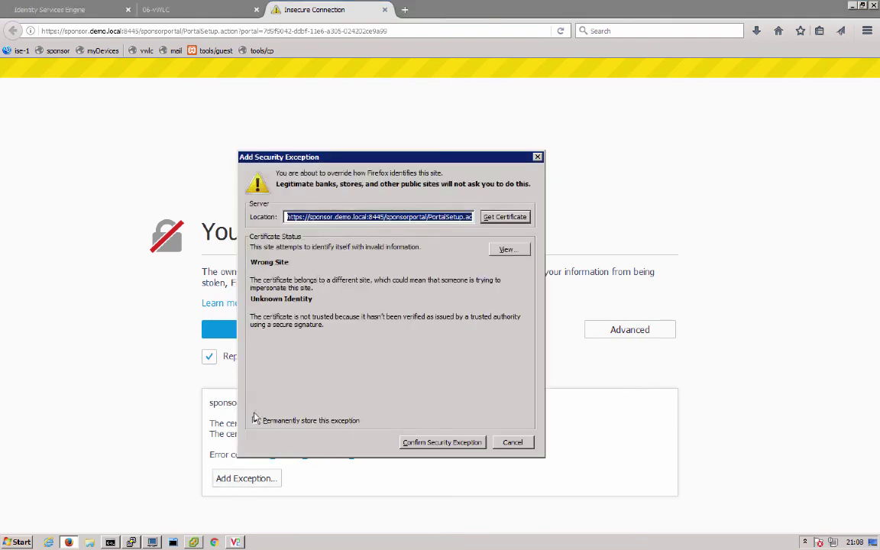
click(411, 446)
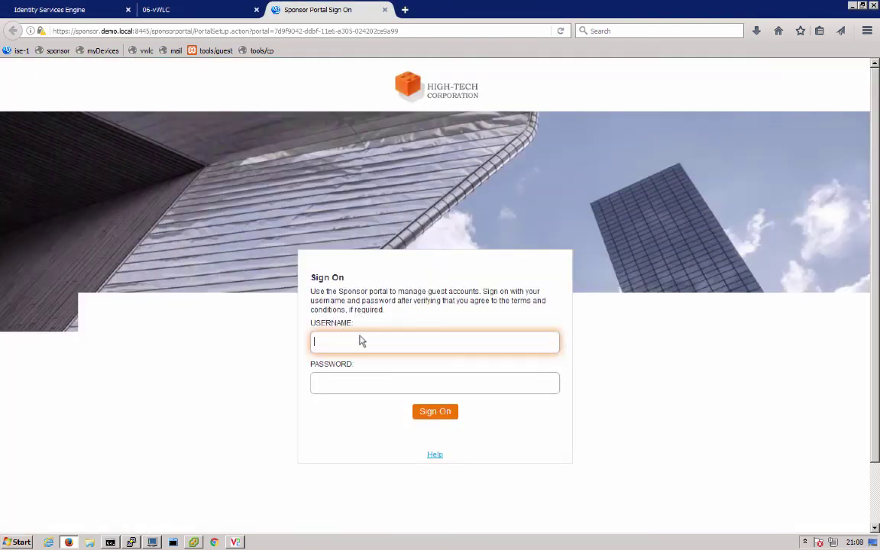
click(385, 10)
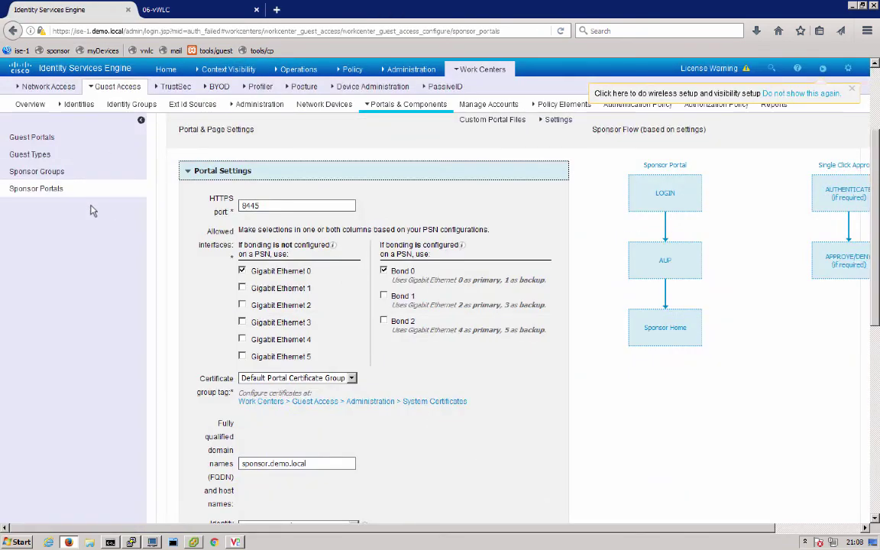
Step: From Guest Access Authorization Profiles, open WS_mysponsor_Sponsored Guest Portal_Profile and view its ACL_WEBAUTH_REDIRECT Web Redirection
click(463, 69)
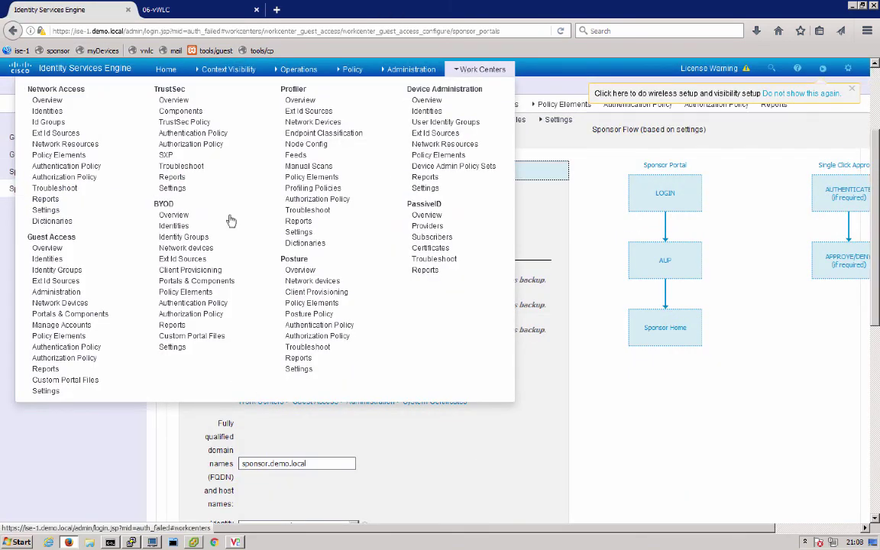
click(78, 336)
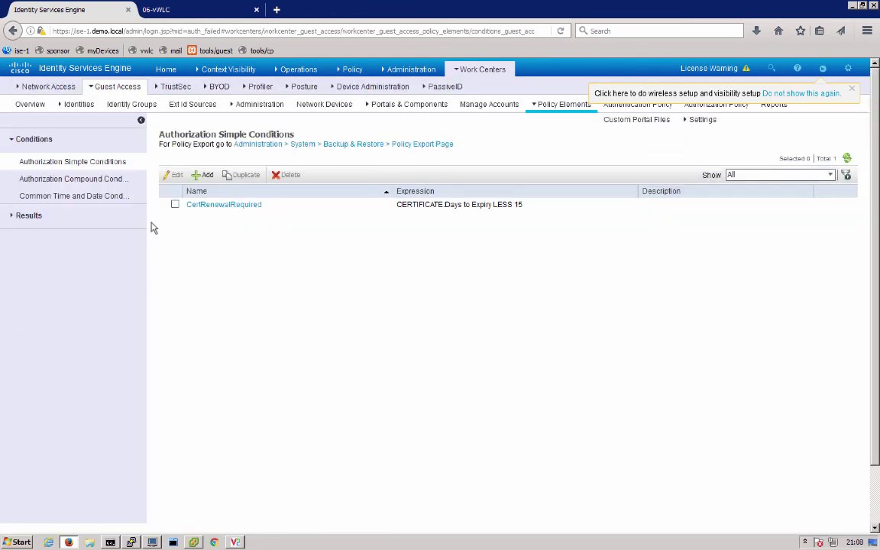
click(28, 216)
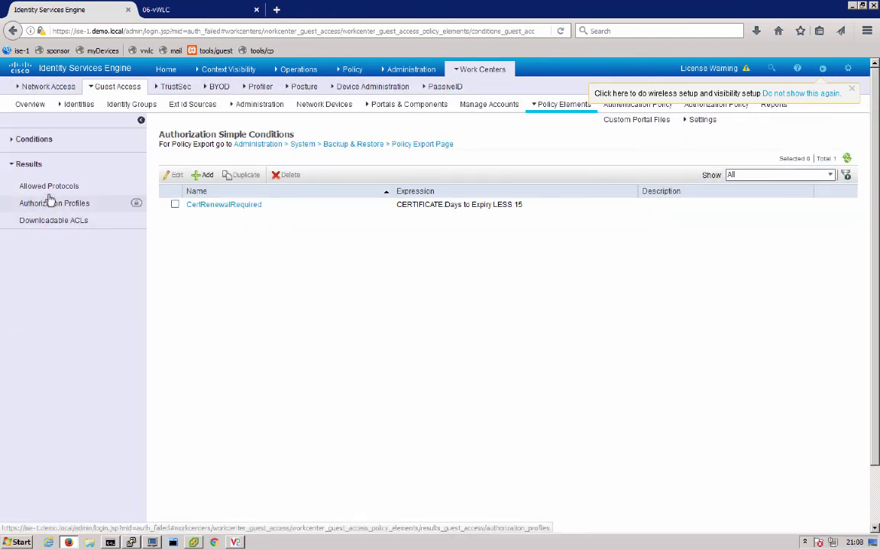
click(51, 202)
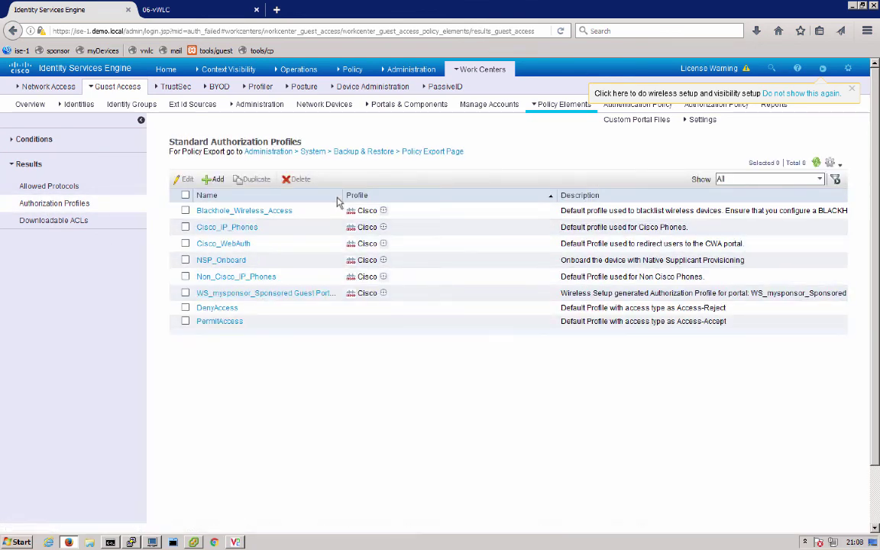
drag(339, 195, 392, 196)
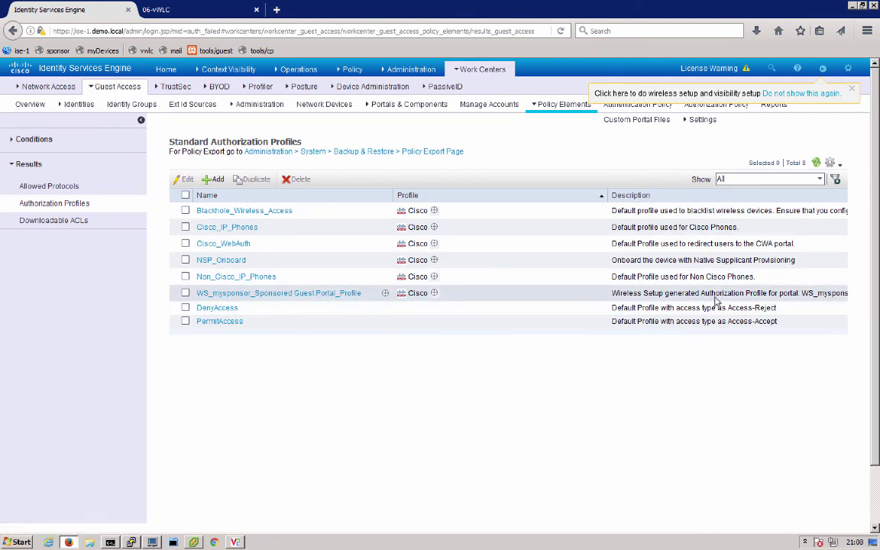
click(316, 293)
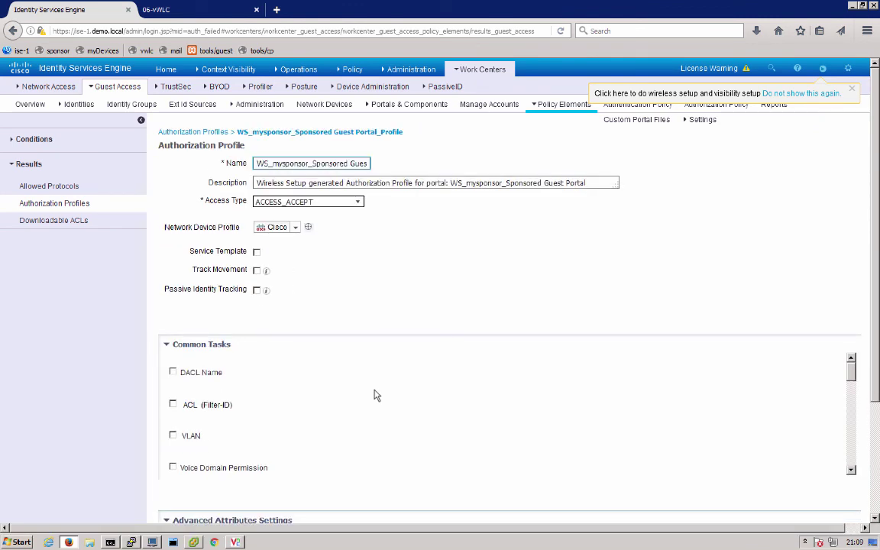
scroll(368, 425, down, 3)
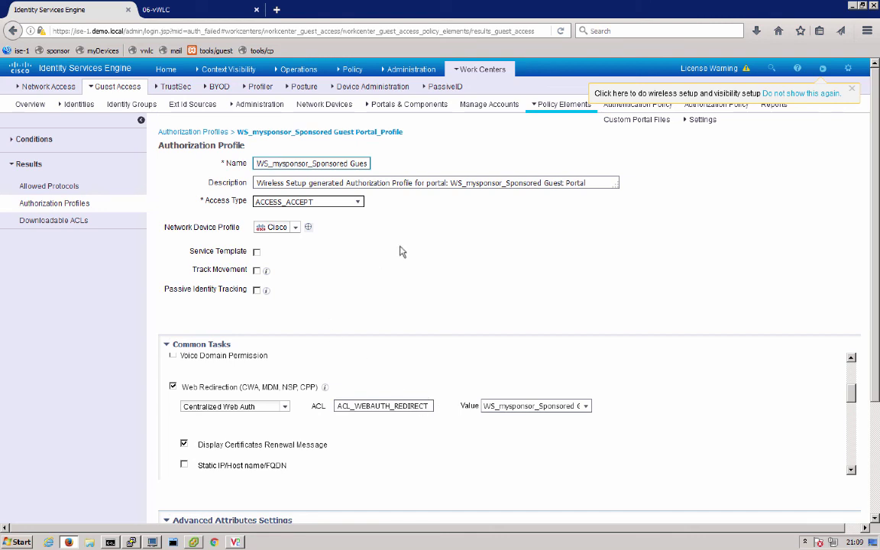
Step: Go to the Guest Access Authorization Policy, discarding unsaved profile changes, to view the WS_mysponsor rules
click(478, 69)
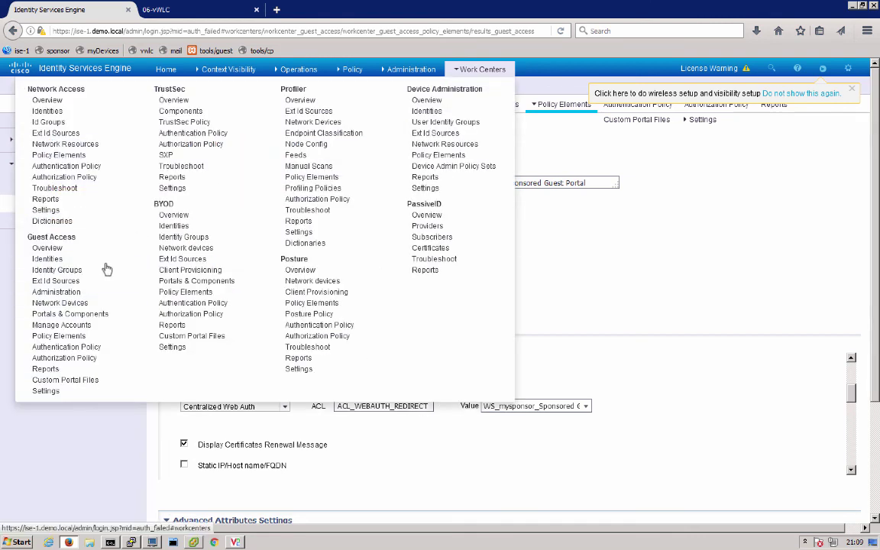
click(67, 359)
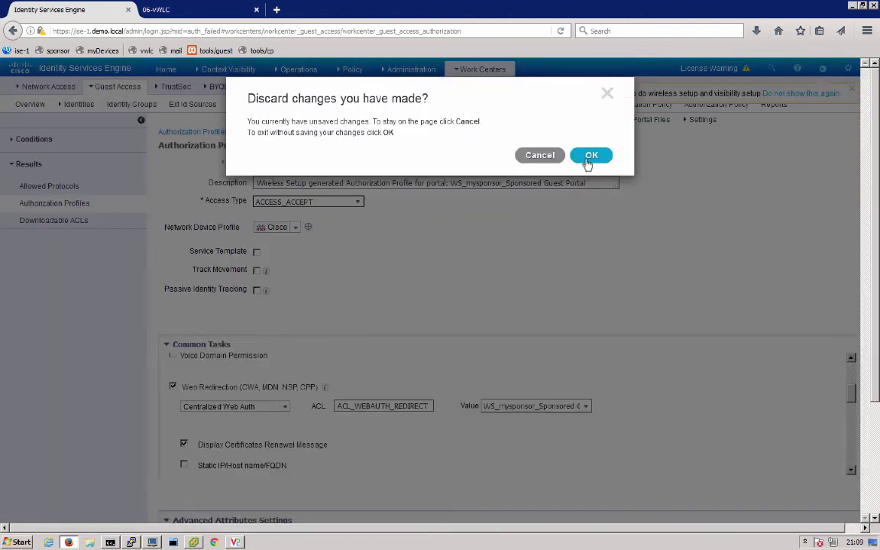
click(590, 156)
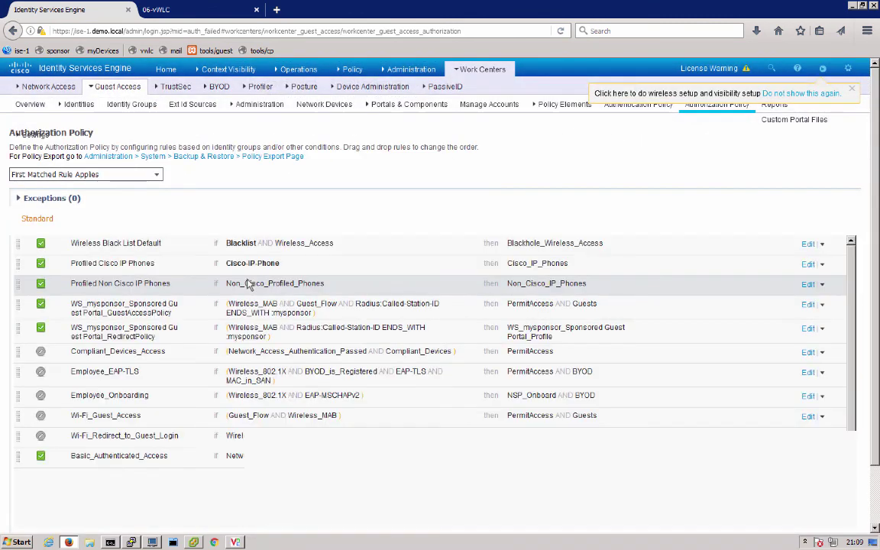